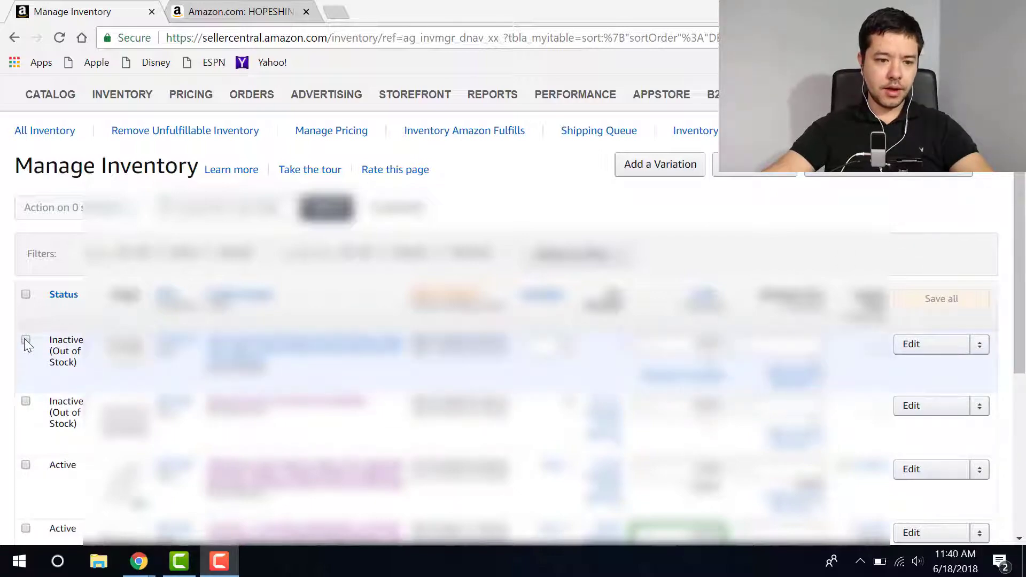
Start a send/replenish inventory request for the first out-of-stock listing and choose to convert and send it with the Amazon barcode.
left_click(26, 341)
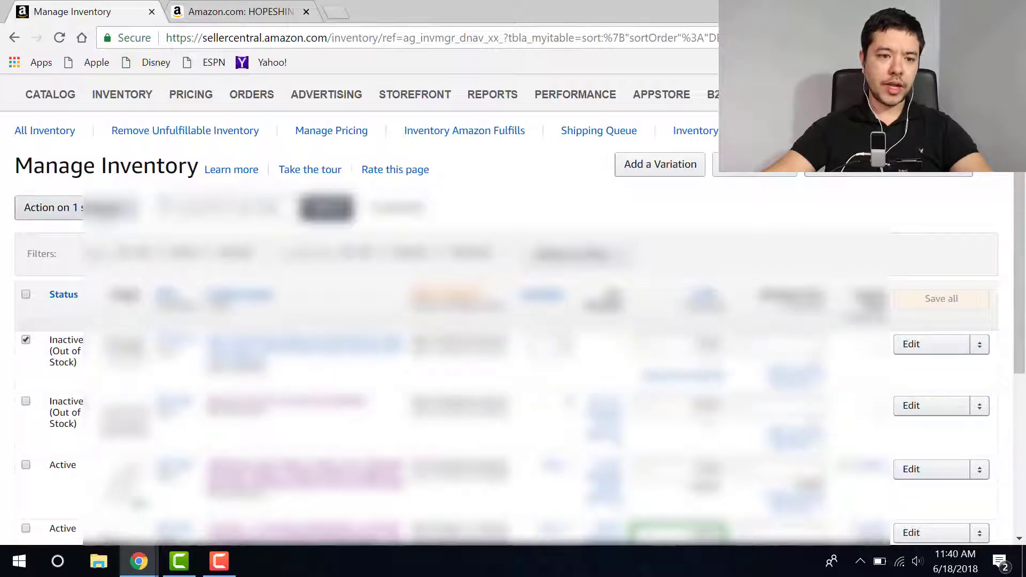
left_click(49, 207)
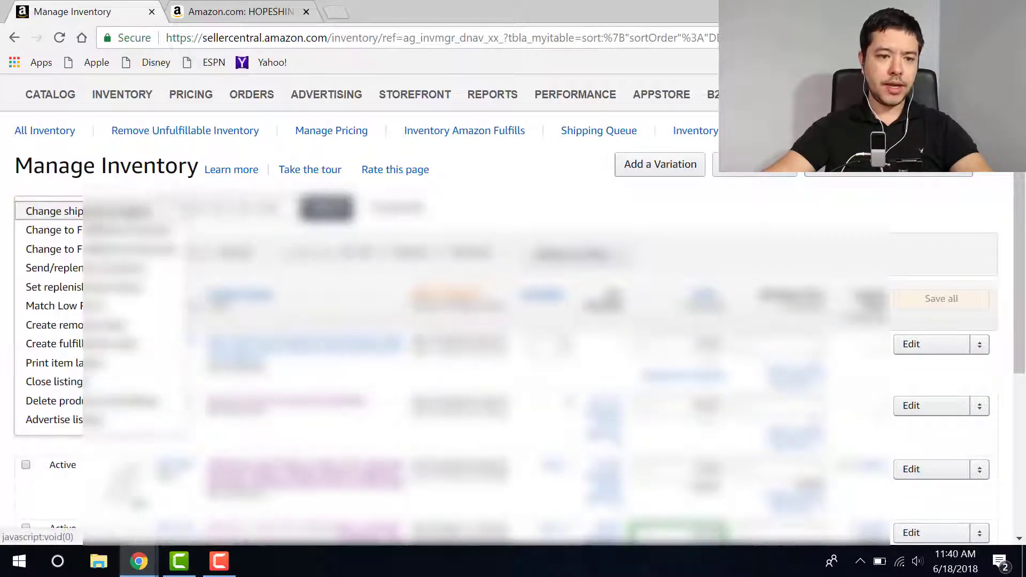
left_click(74, 276)
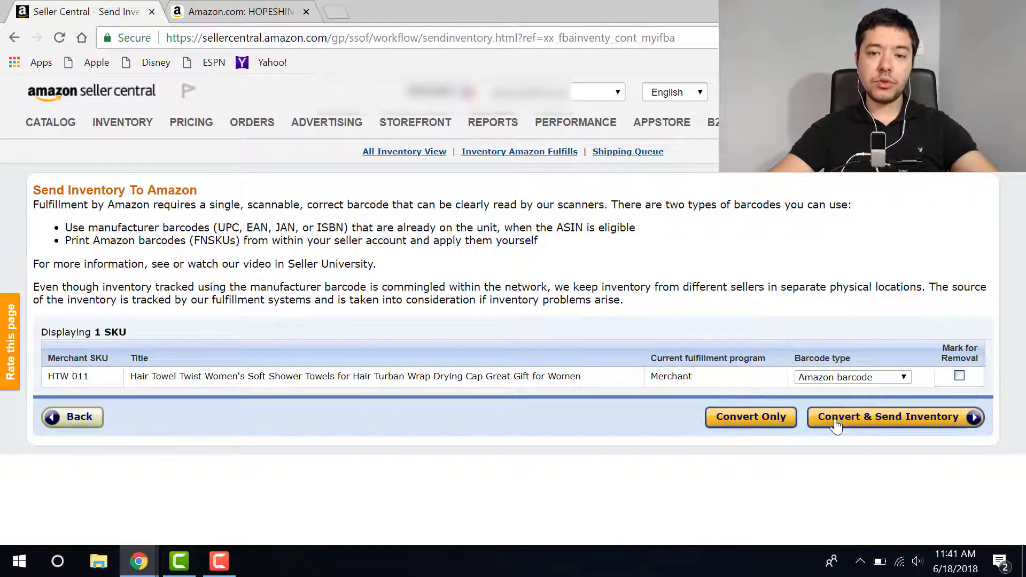
left_click(881, 424)
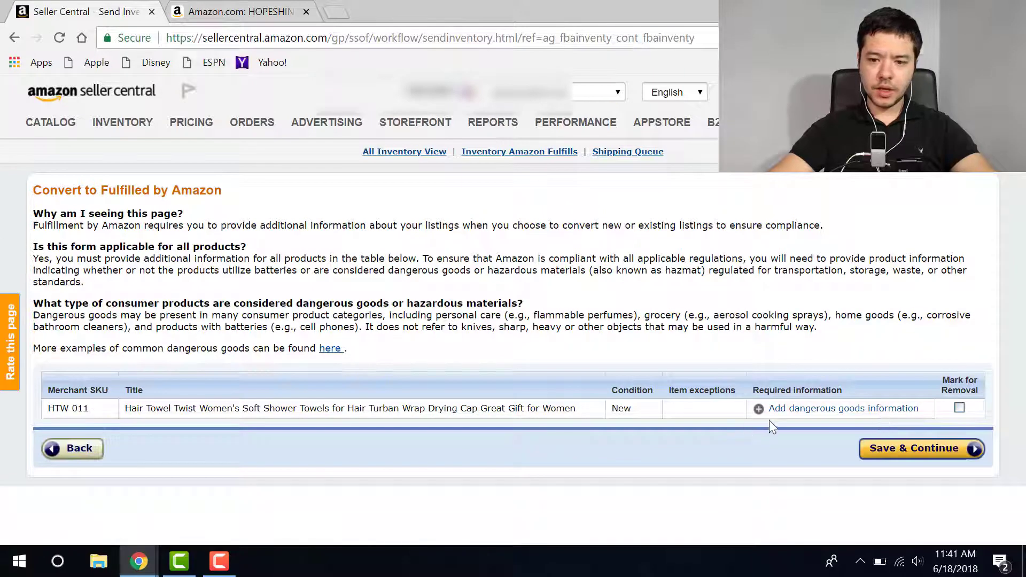
Complete the required dangerous goods information, answering No to the battery and product regulation questions, and save it to continue.
left_click(797, 410)
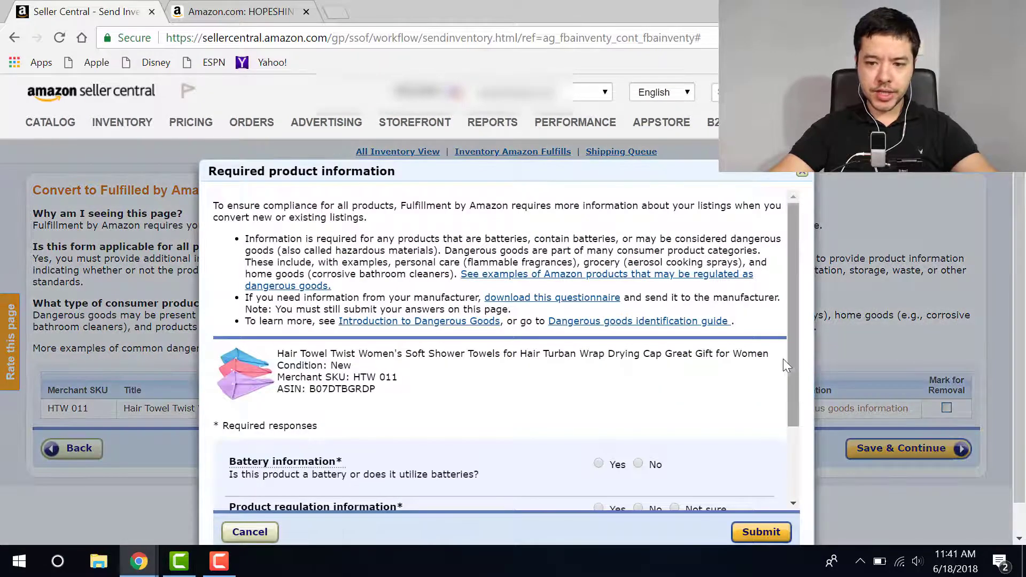
scroll(792, 360, "down", 2)
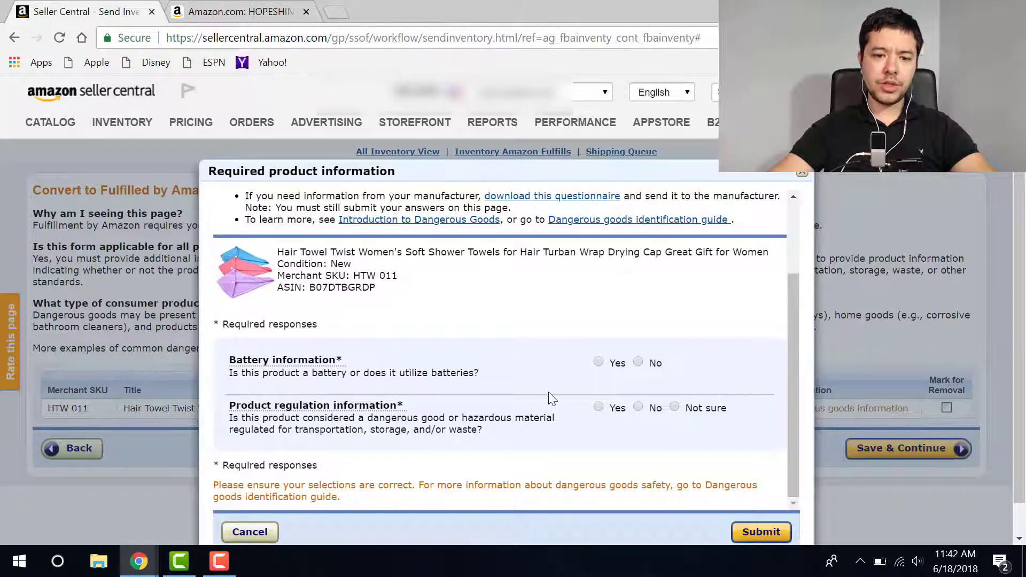
left_click(638, 363)
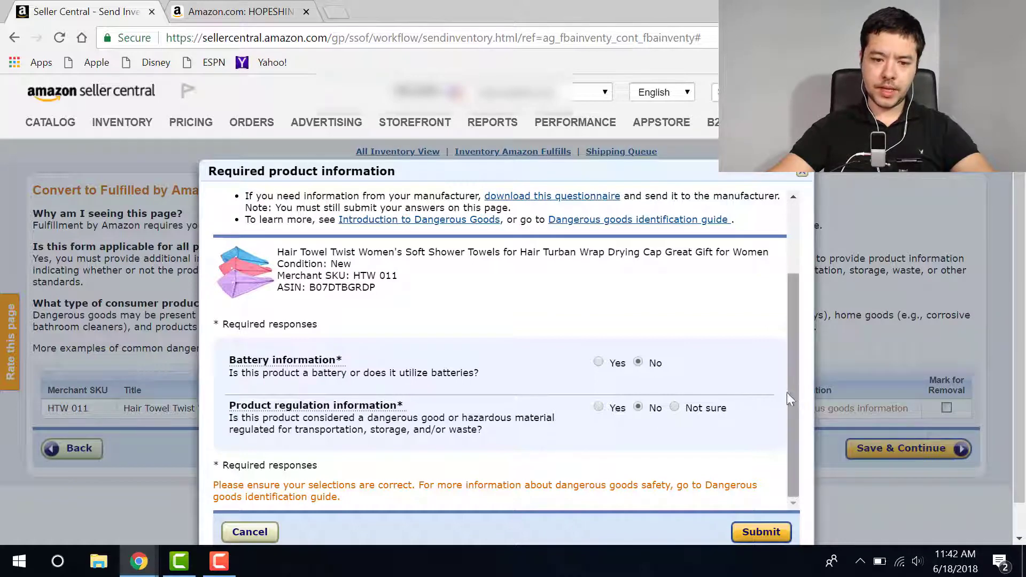
left_click(759, 532)
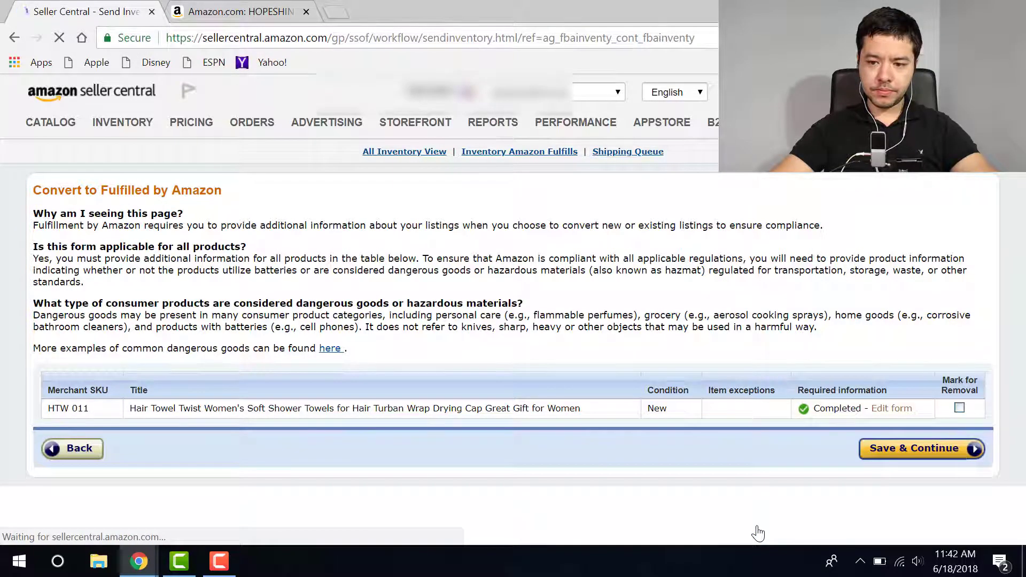
left_click(929, 455)
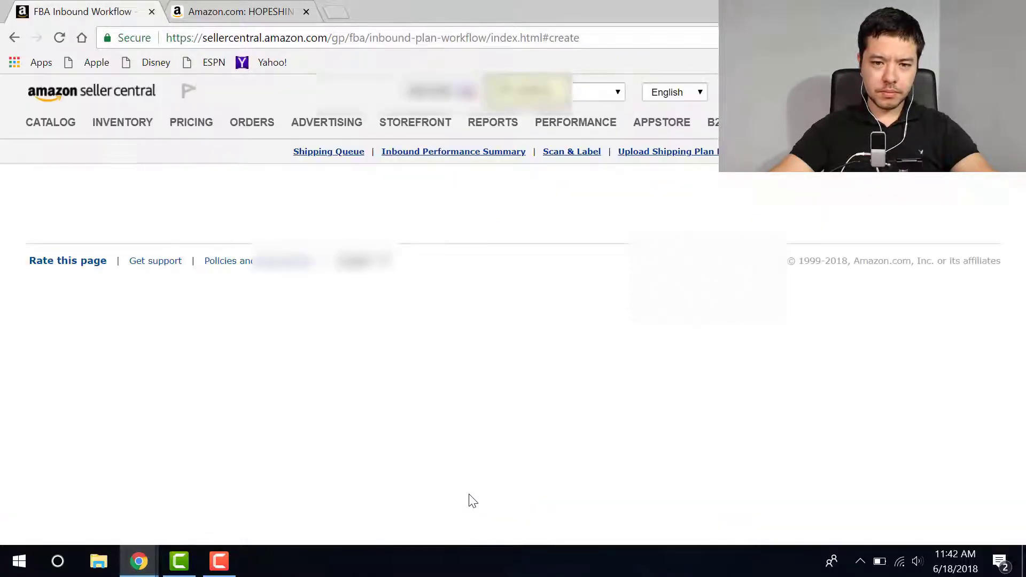
Create a new shipping plan with the packing type set to case-packed products.
scroll(98, 348, "down", 1)
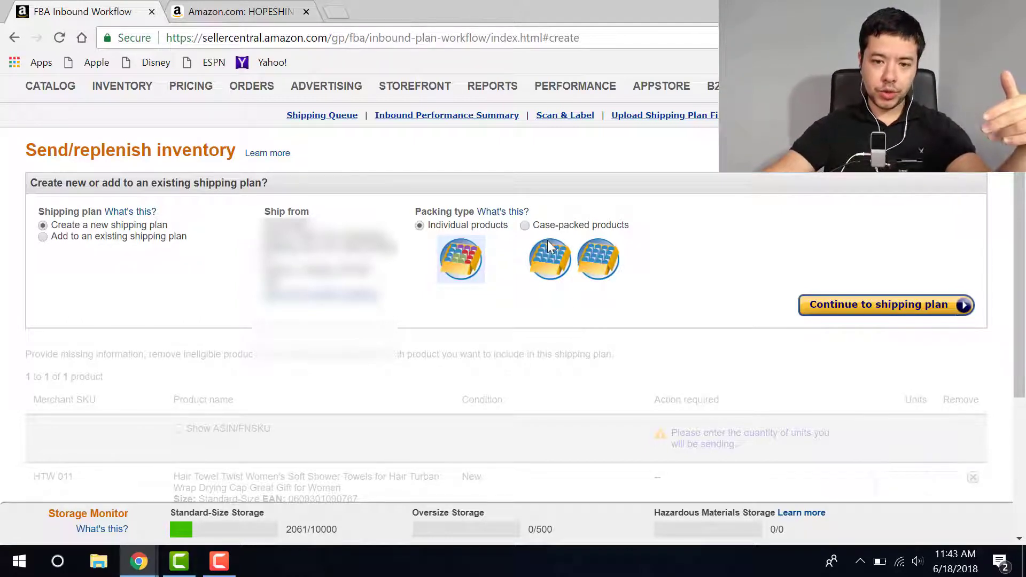
left_click(524, 227)
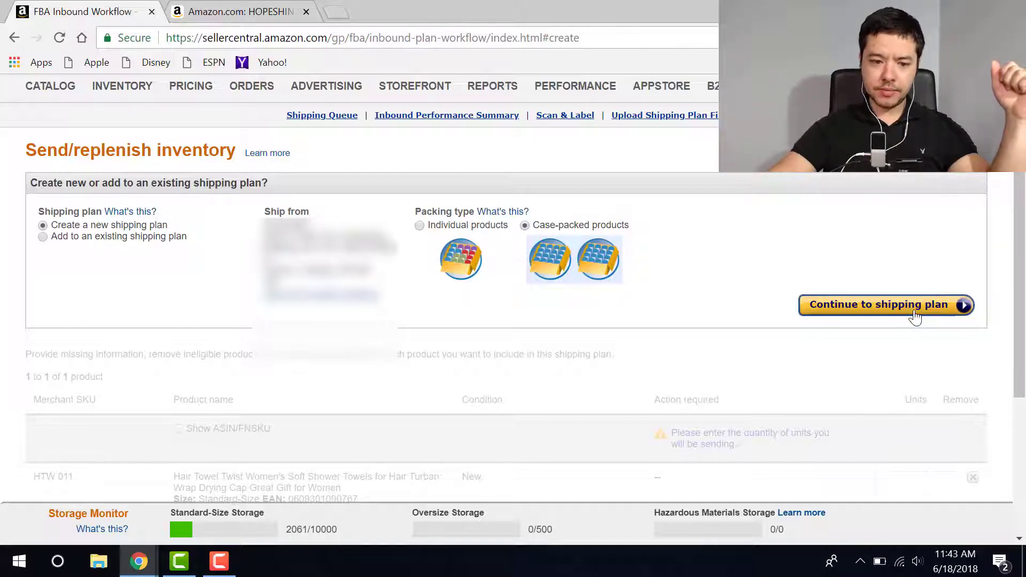
left_click(893, 306)
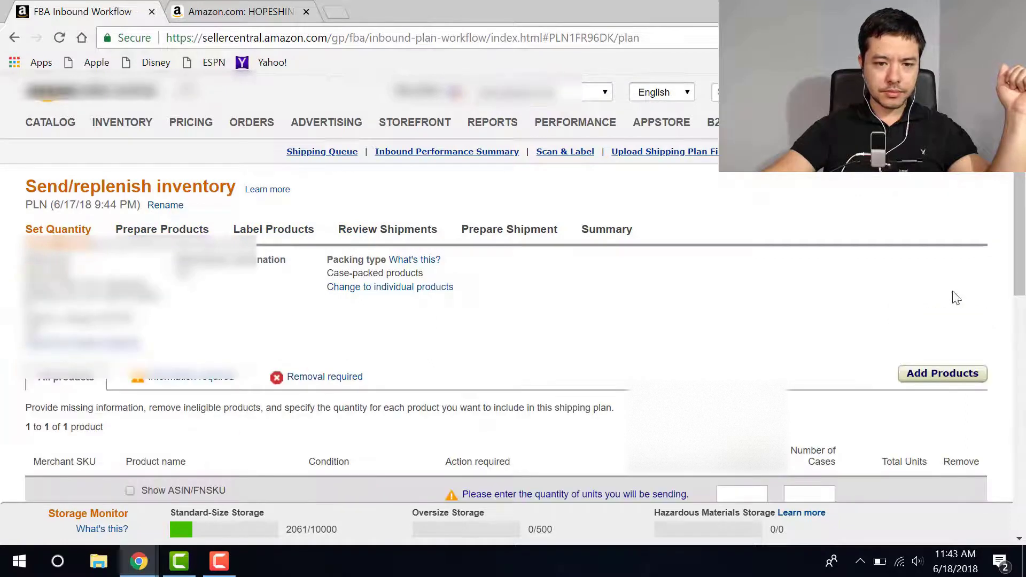
Set the shipment quantity to 50 units per case and 10 cases.
scroll(956, 298, "down", 4)
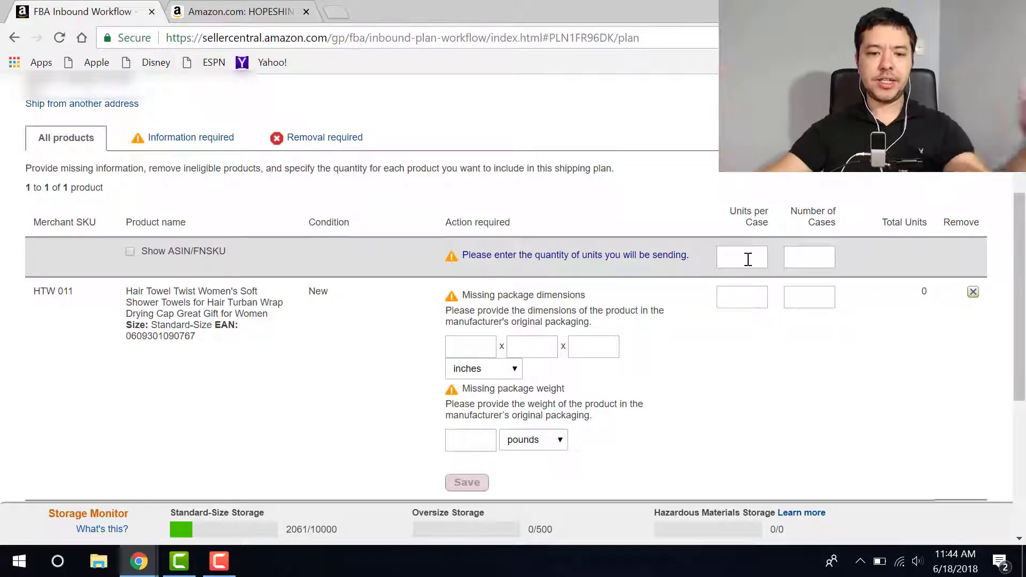
left_click(749, 259)
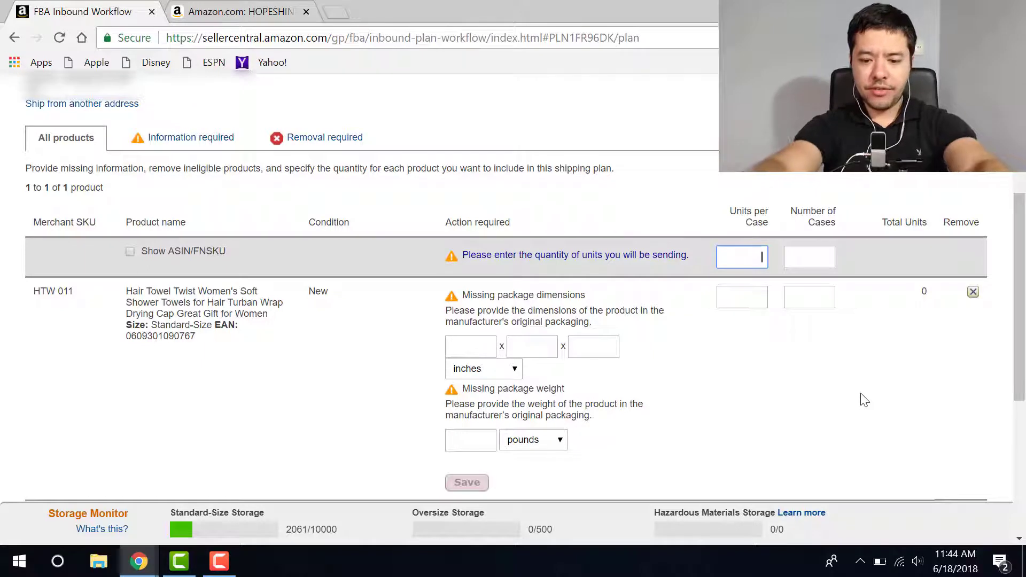
type("50")
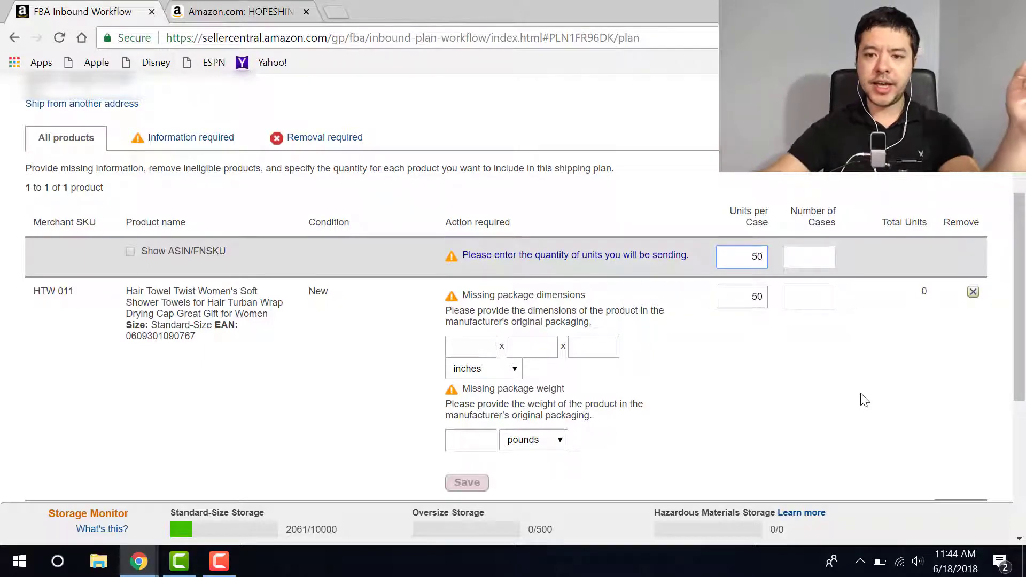
left_click(809, 261)
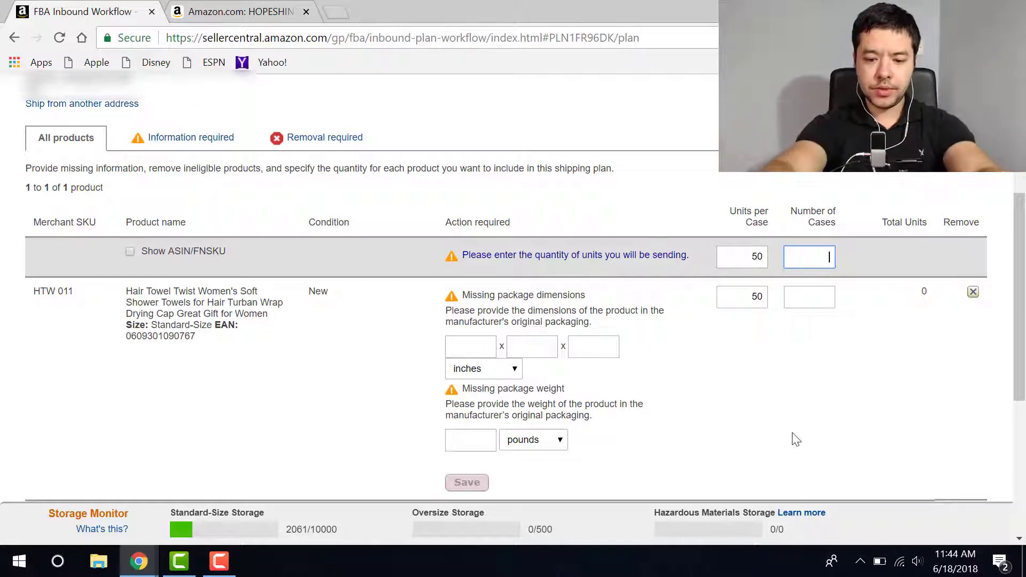
type("10")
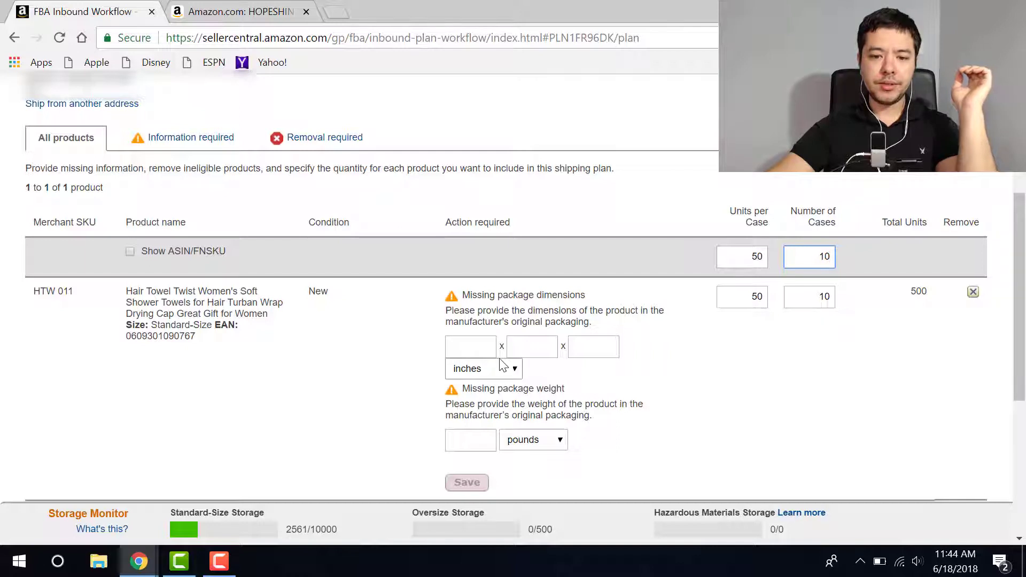
Look up the package dimensions in the product information of the HOPESHINE hair towel listing on Amazon.
left_click(515, 370)
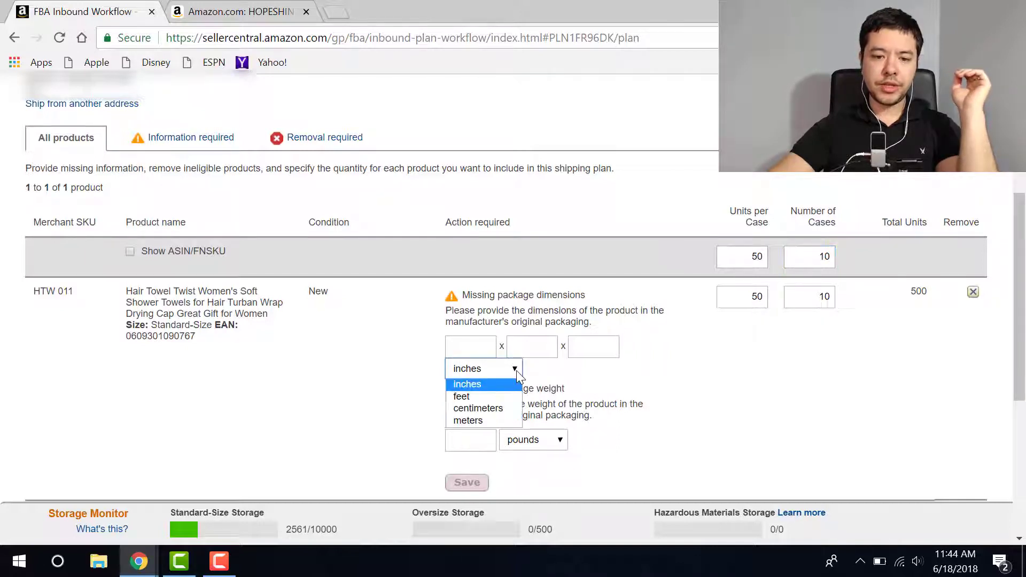
left_click(517, 377)
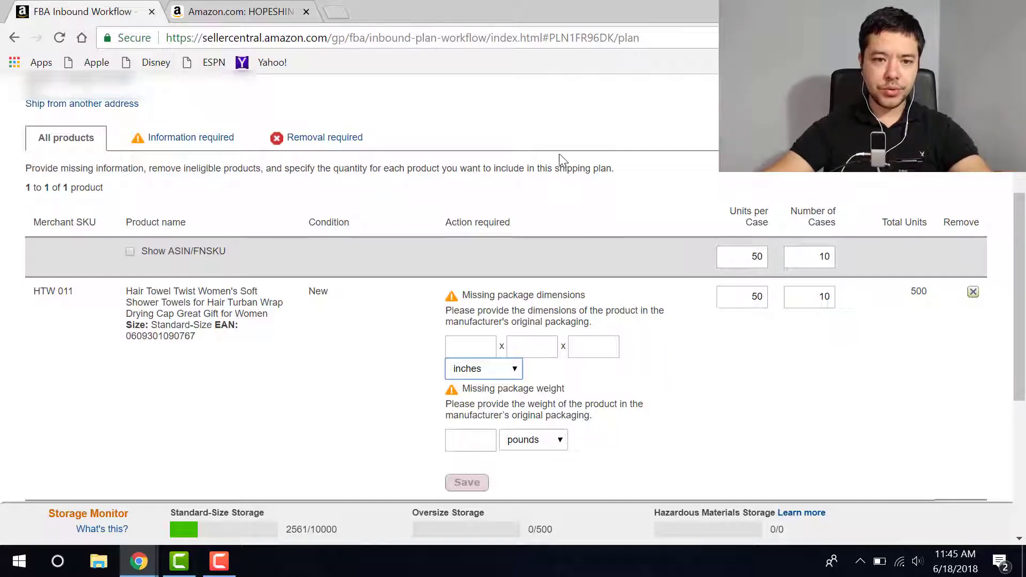
left_click(269, 12)
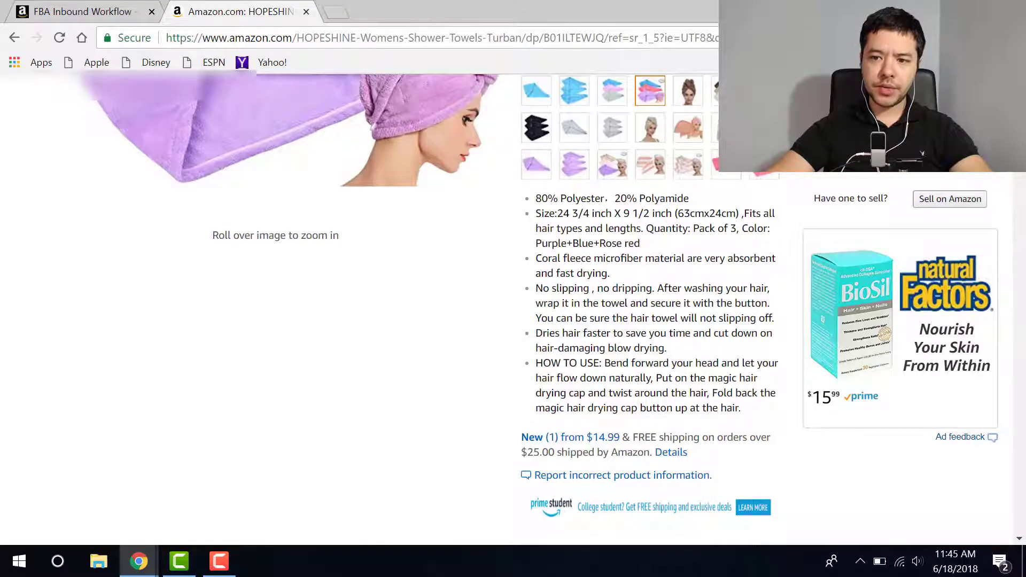
scroll(513, 300, "up", 5)
scroll(1005, 204, "down", 20)
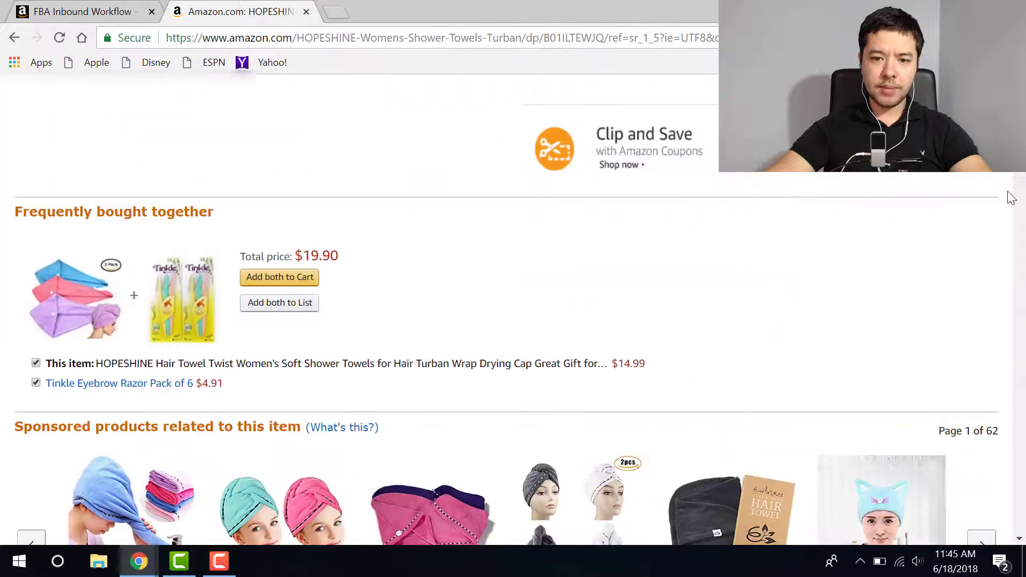
scroll(991, 249, "down", 10)
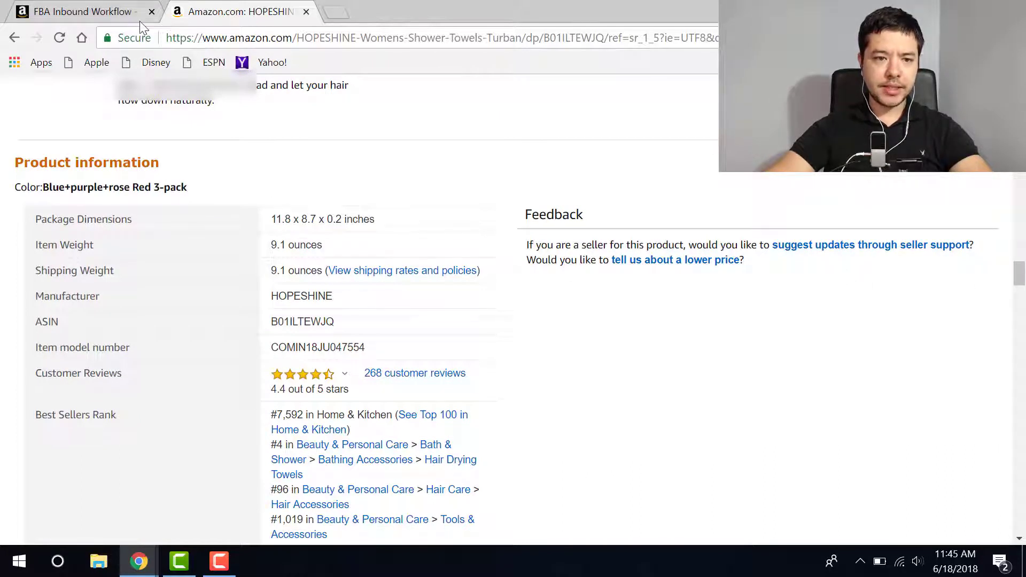
In the shipping plan, set the first two package dimensions of HTW 011 to 11.8 and 8.7 inches, matching the HOPESHINE listing.
left_click(109, 11)
left_click(457, 347)
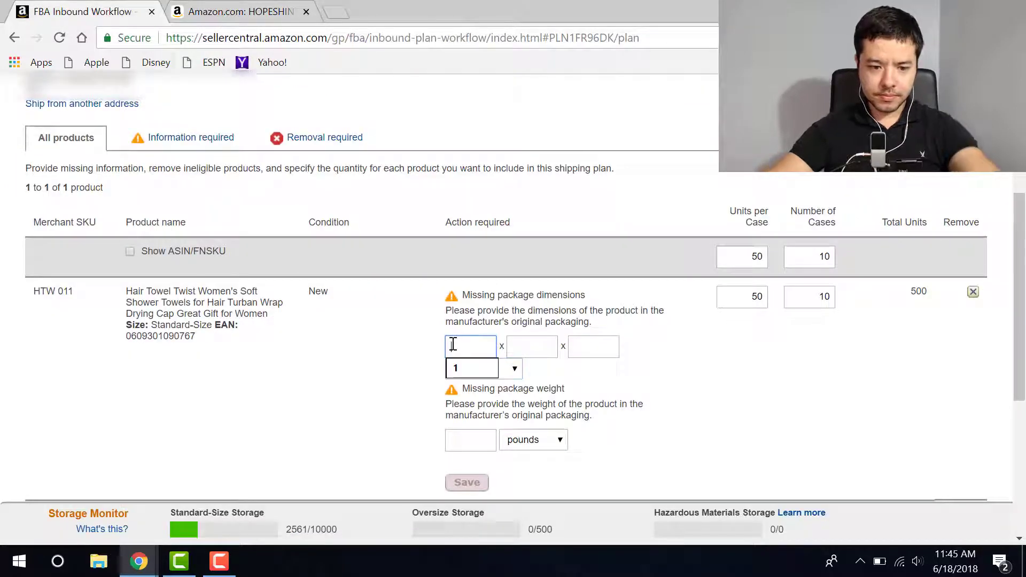
type("1.8")
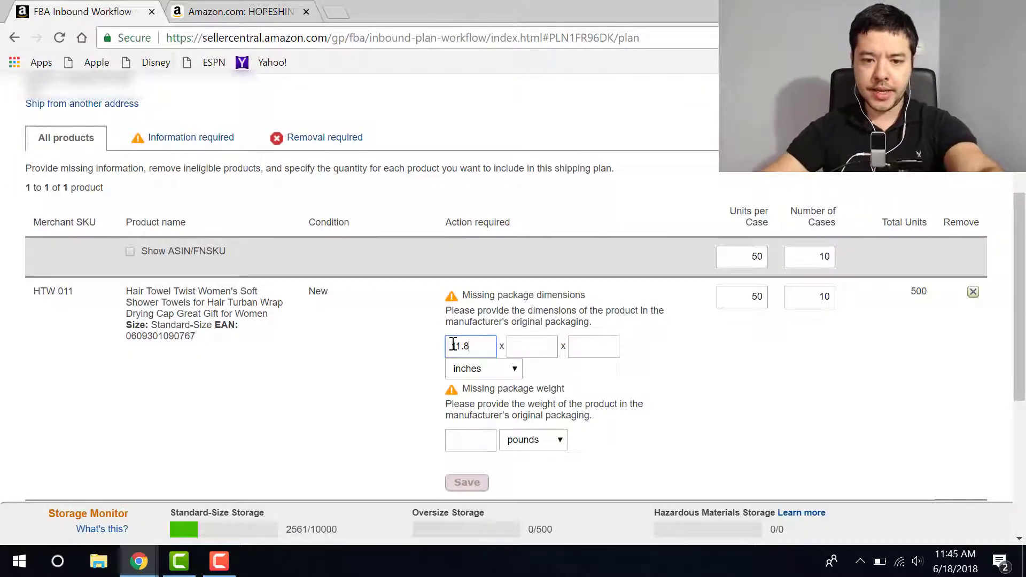
left_click(208, 15)
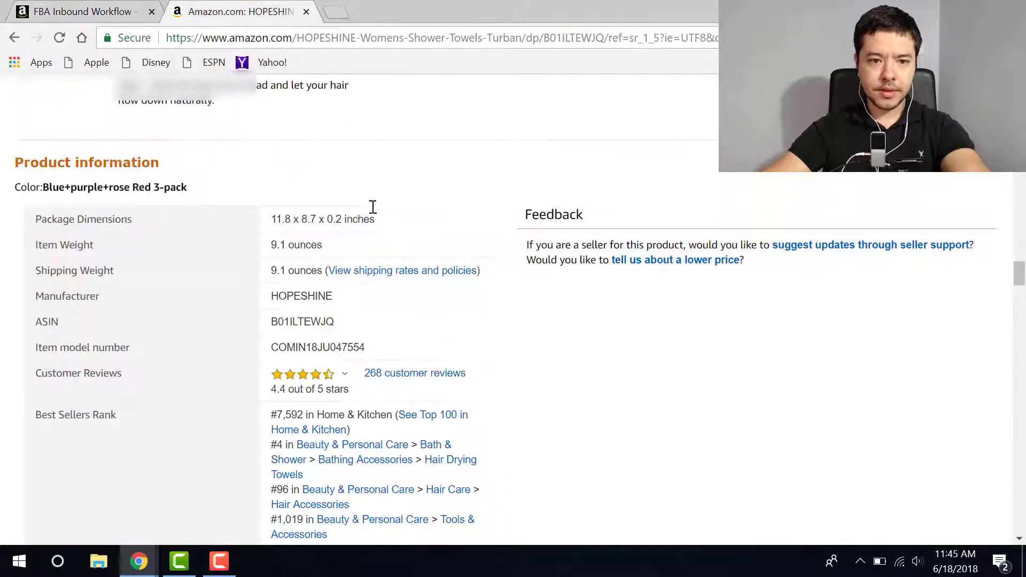
left_click(131, 12)
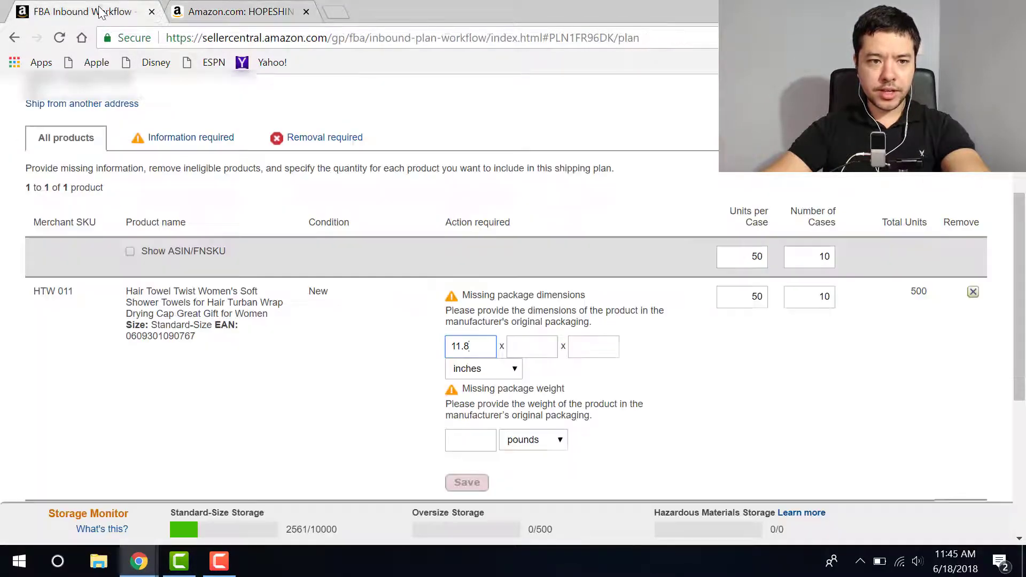
left_click(531, 347)
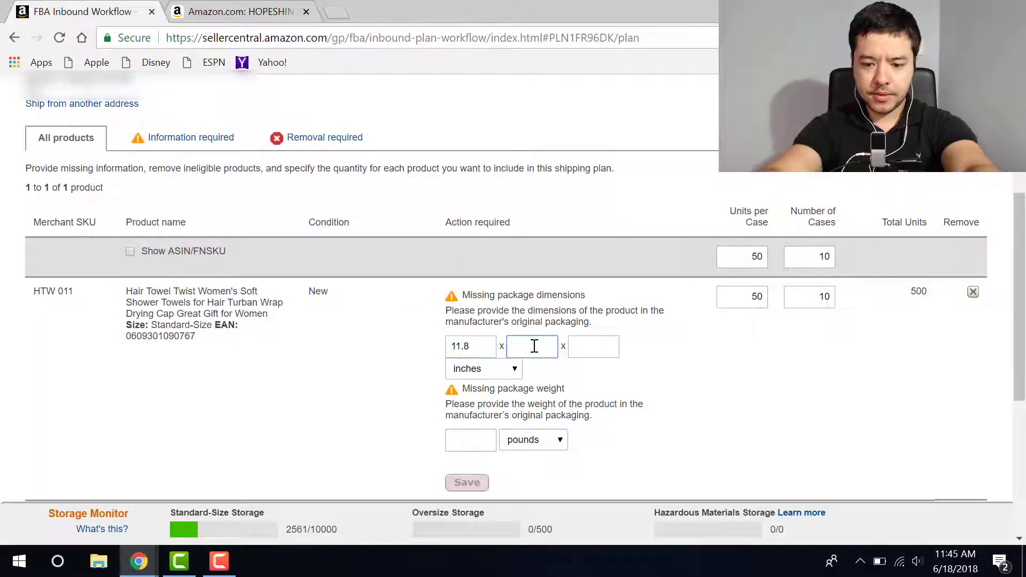
type("8.7")
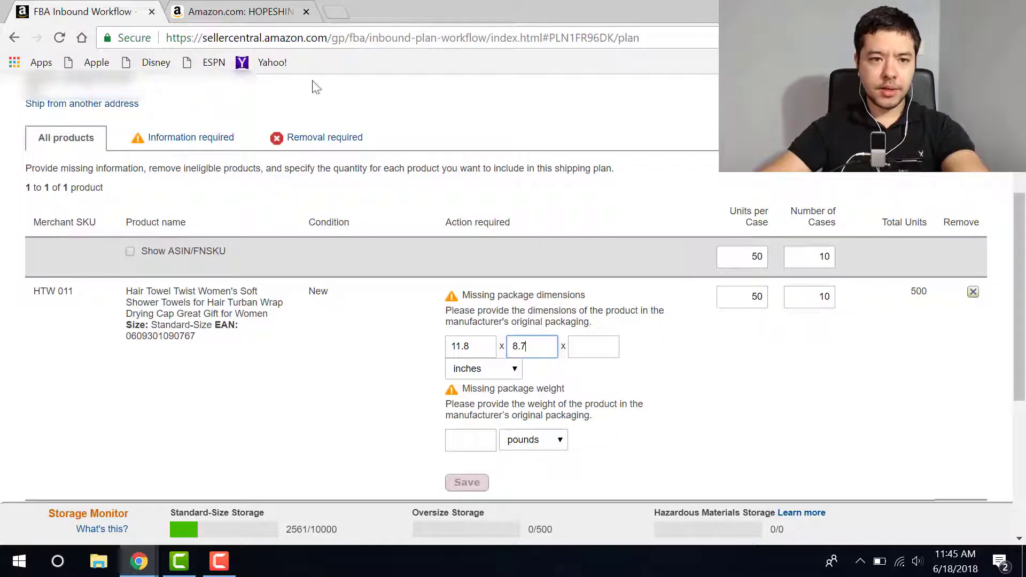
Recheck the HOPESHINE listing and set the third package dimension of HTW 011 to 0.2 inches.
left_click(247, 11)
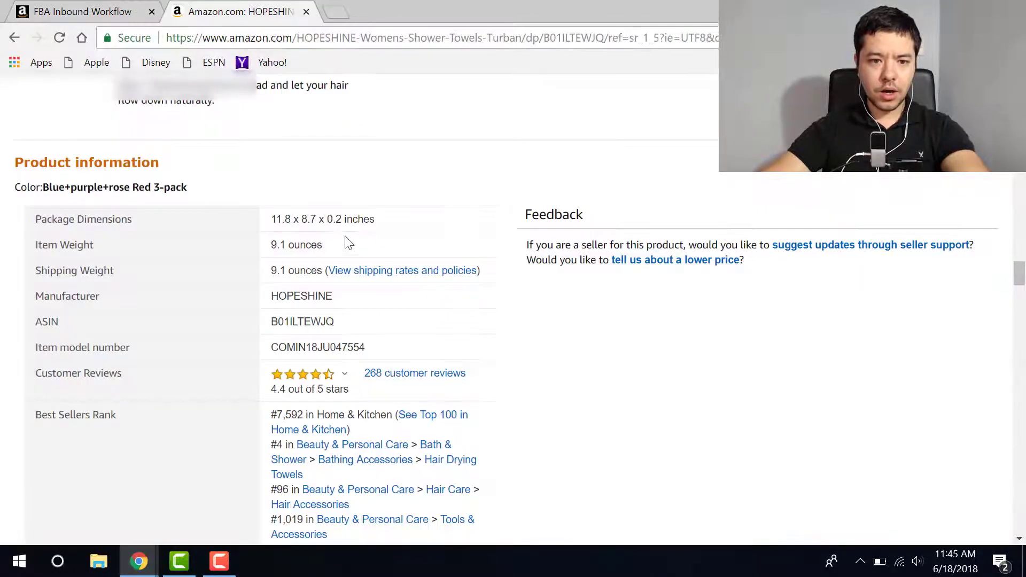
left_click(86, 12)
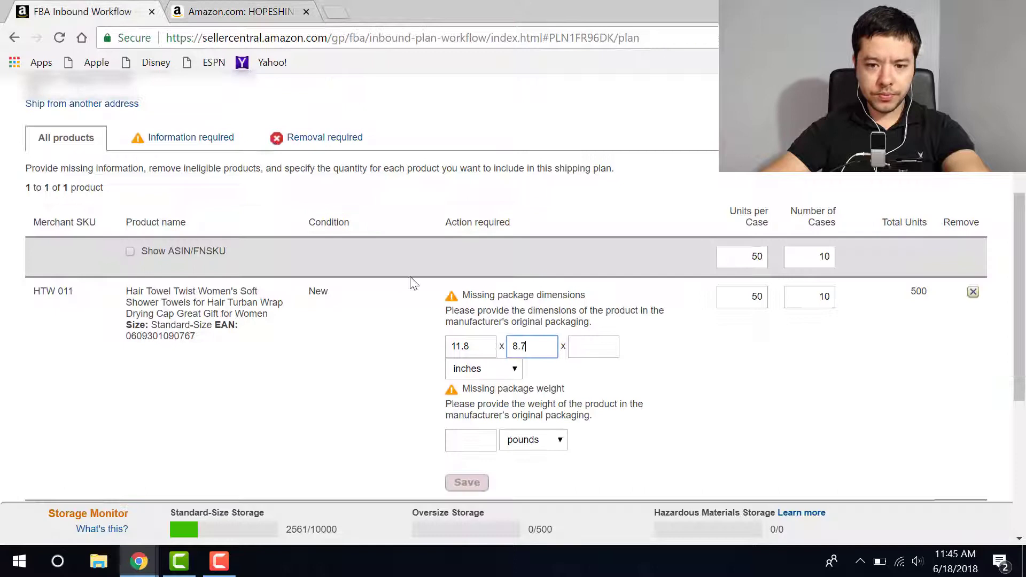
left_click(594, 345)
type("0.")
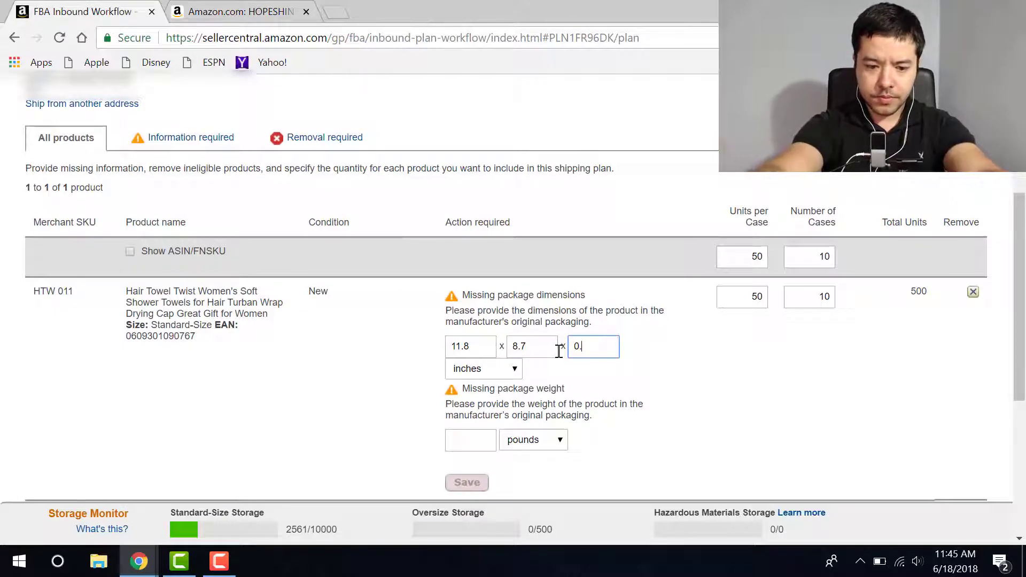
type("2")
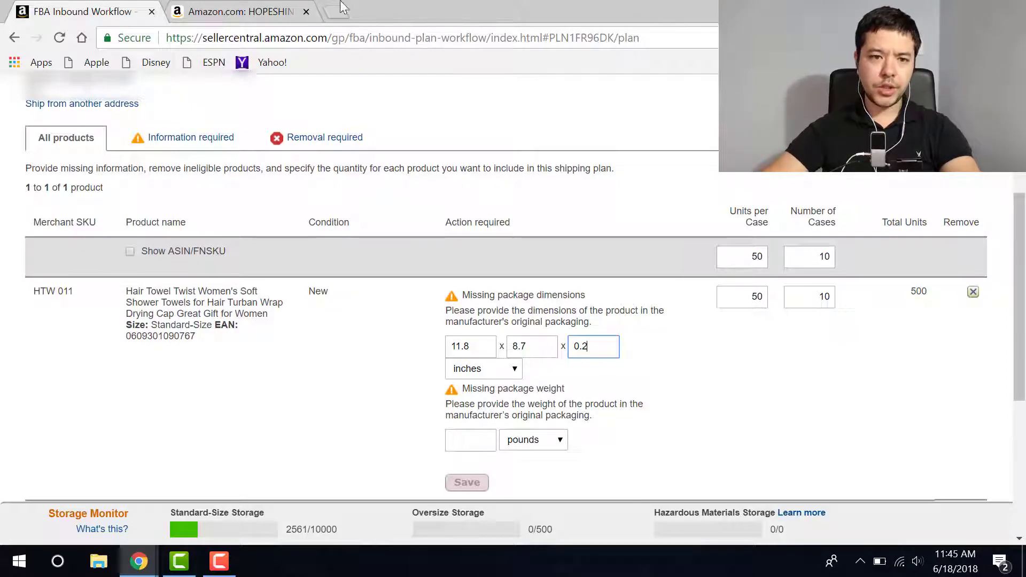
Check the item weight on the HOPESHINE listing and convert 9.1 ounces to pounds with a Google "oz to pounds" search.
left_click(257, 11)
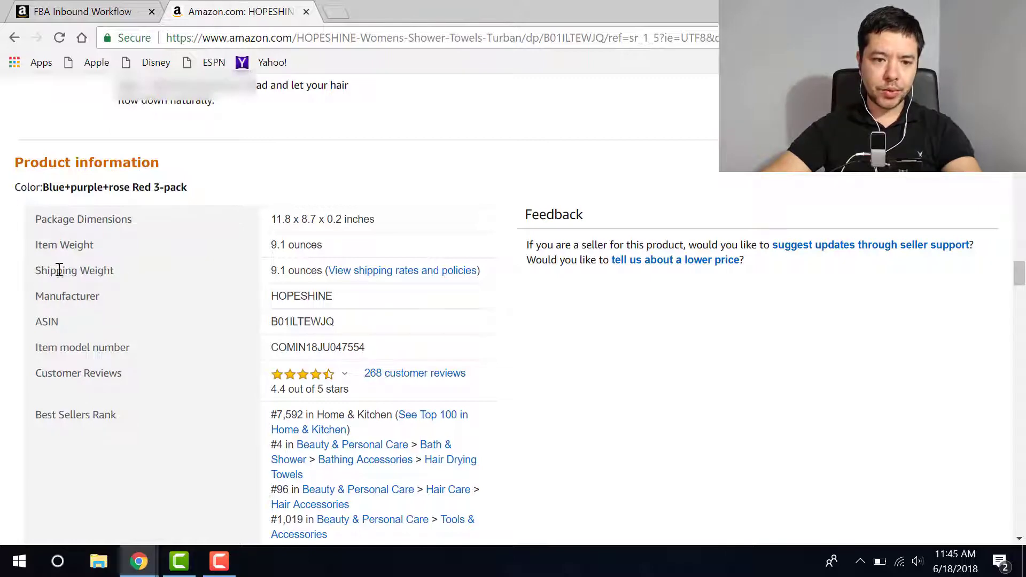
left_click(87, 17)
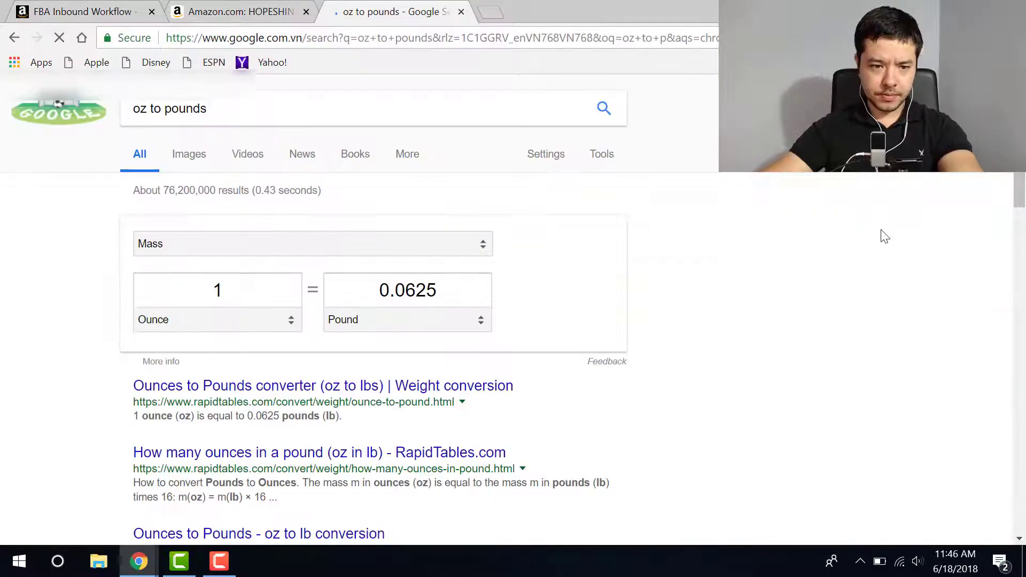
left_click(241, 298)
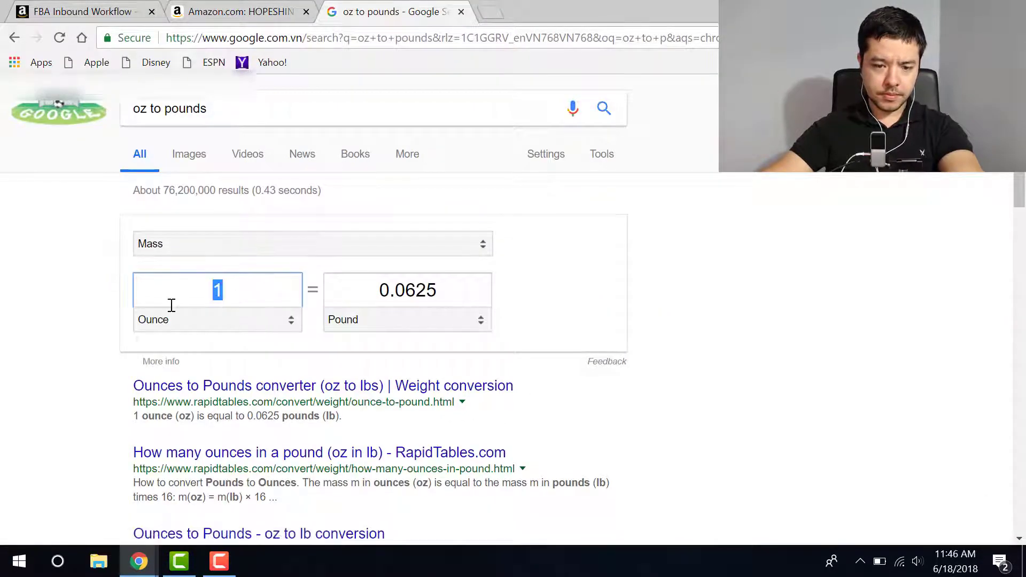
type("9.1")
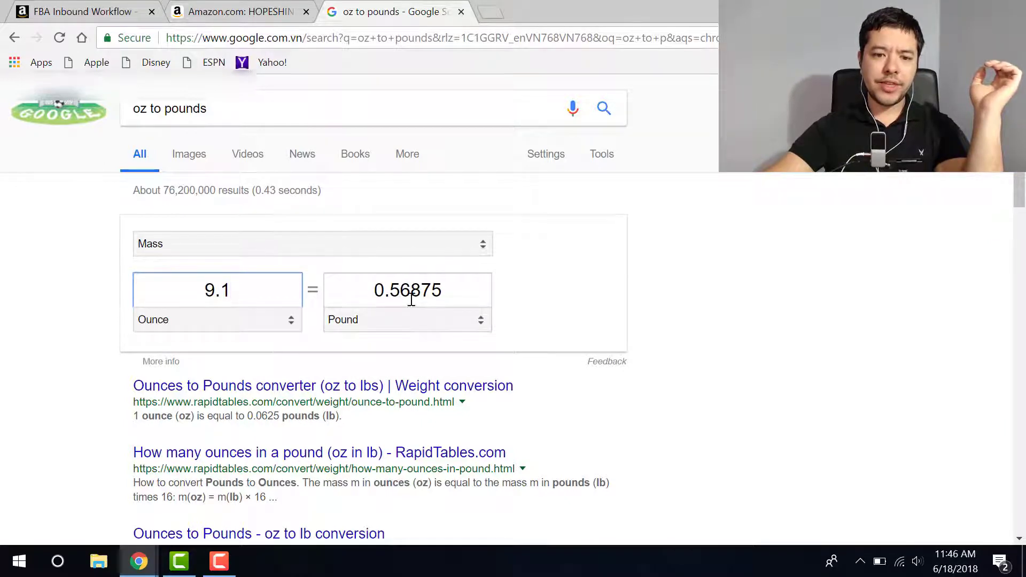
In the shipping plan, set the package weight of HTW 011 to 0.57 pounds, save it, and continue to product preparation.
left_click(123, 13)
left_click_drag(476, 441, 452, 440)
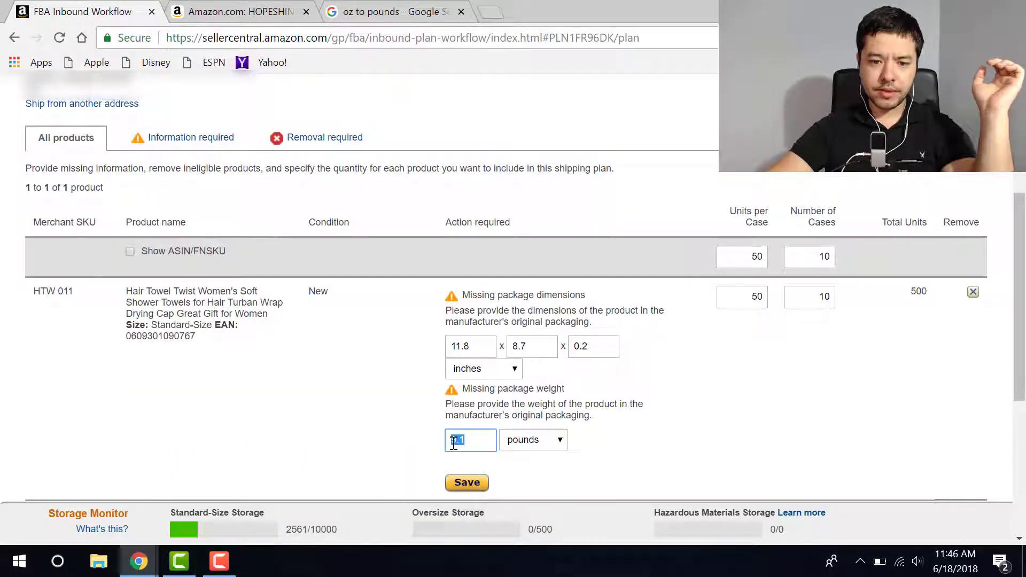
type("0")
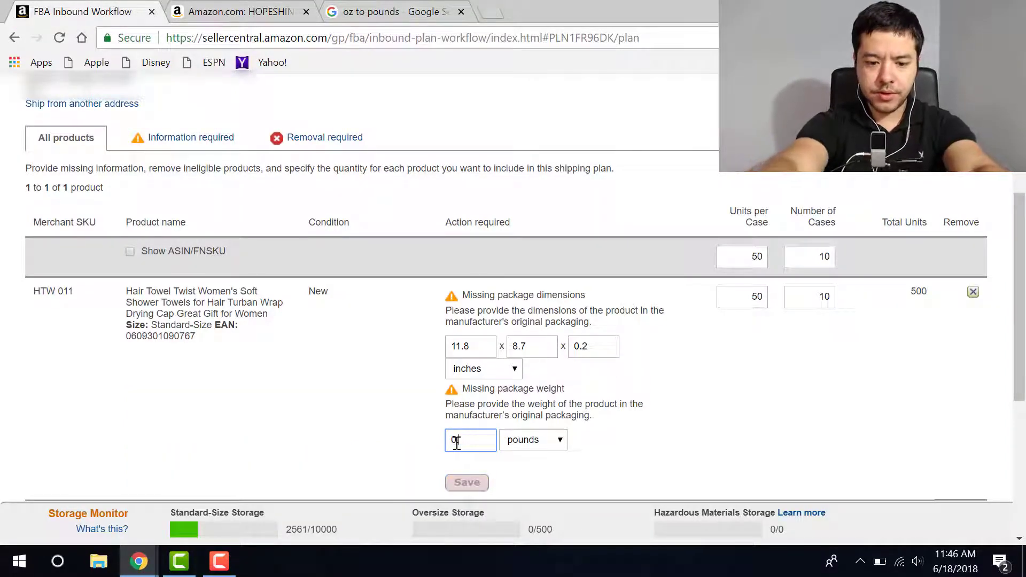
type(".57")
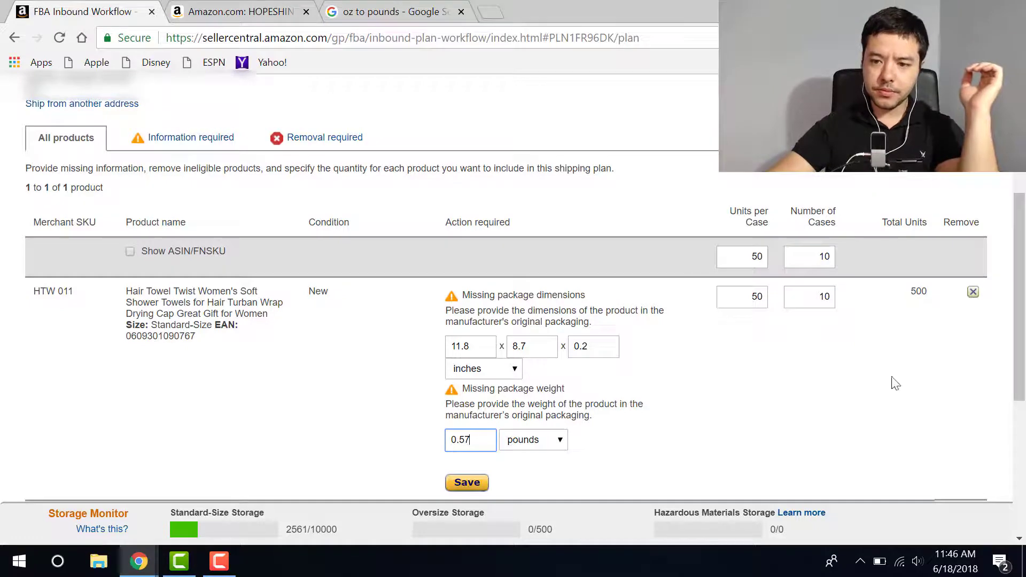
left_click_drag(1021, 339, 1025, 382)
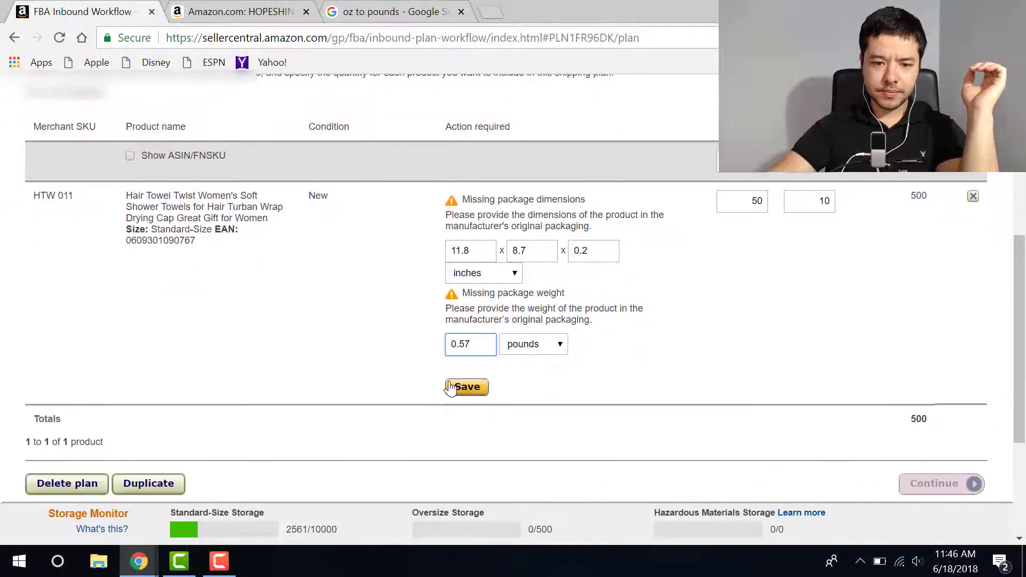
left_click(473, 390)
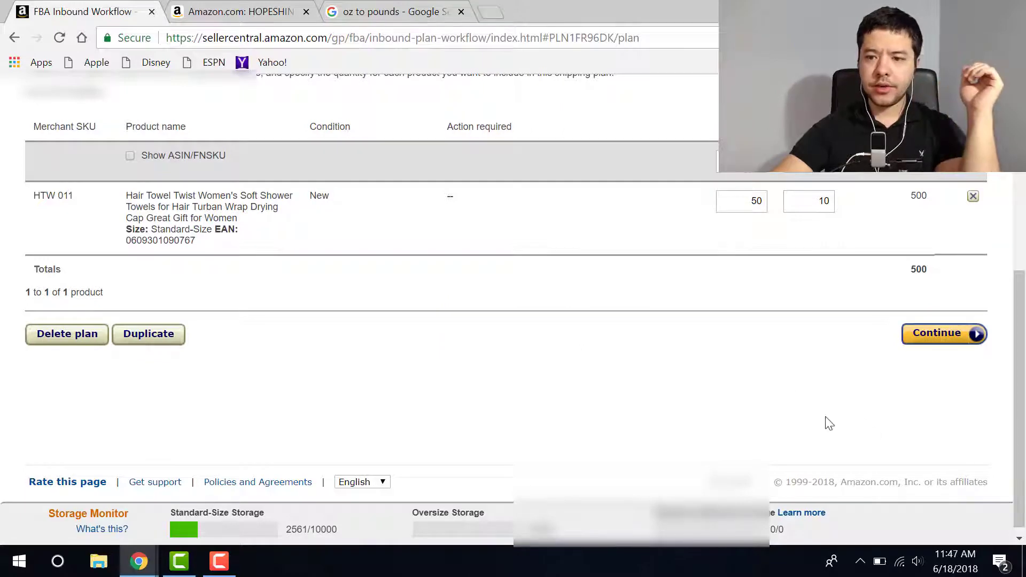
left_click(951, 340)
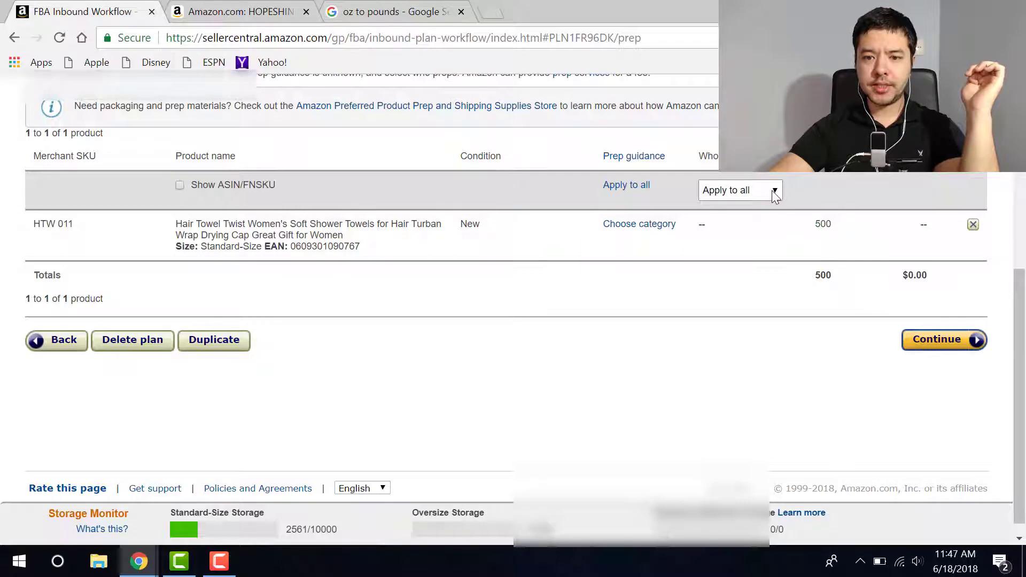
Try assigning product prep to Merchant and to Amazon, closing the Value Added Services terms without saving.
left_click(772, 191)
left_click(726, 229)
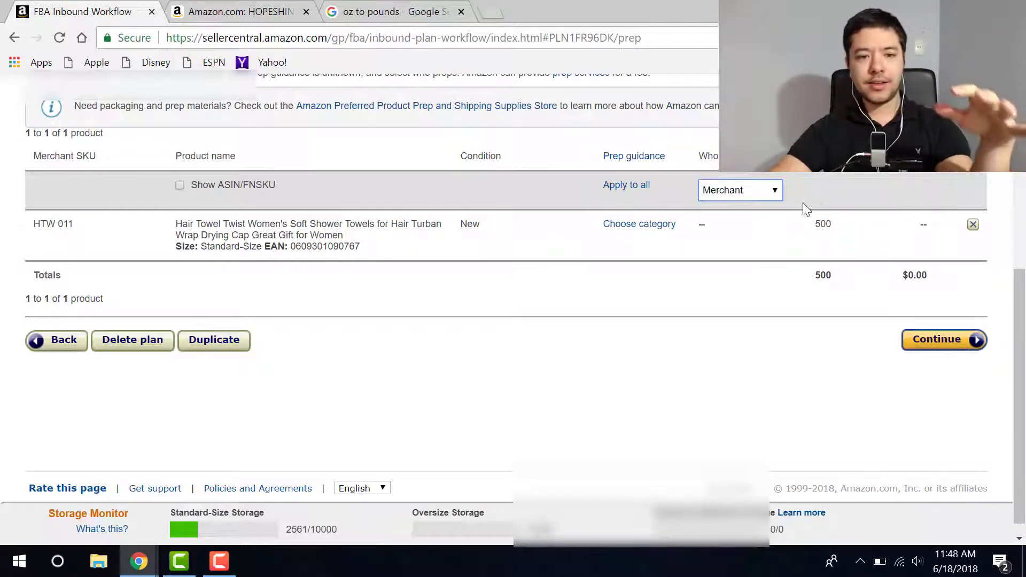
left_click(751, 196)
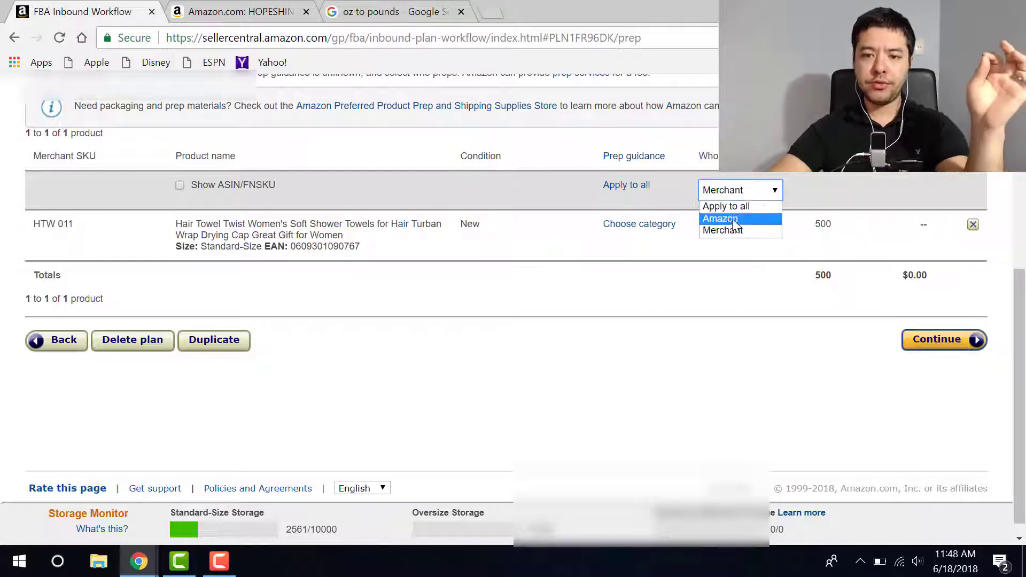
left_click(721, 219)
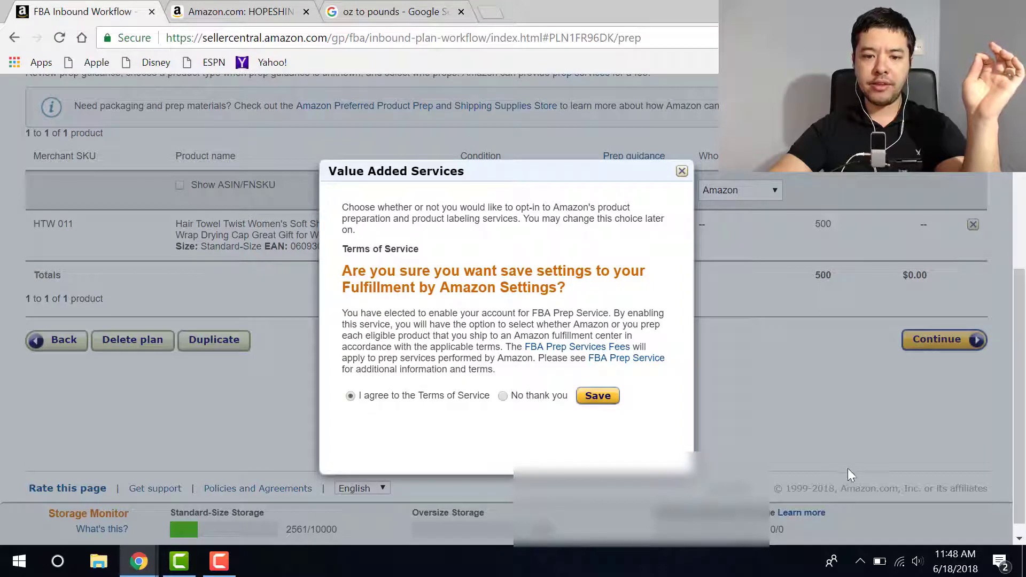
left_click(681, 172)
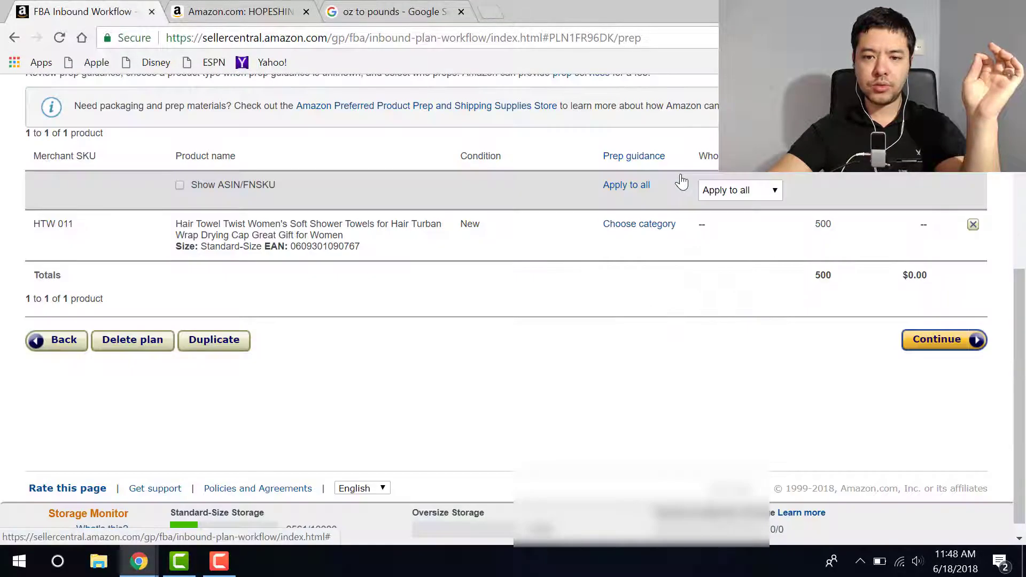
Set Merchant as the preparer for all products and continue through product labeling to the shipment review.
left_click(751, 194)
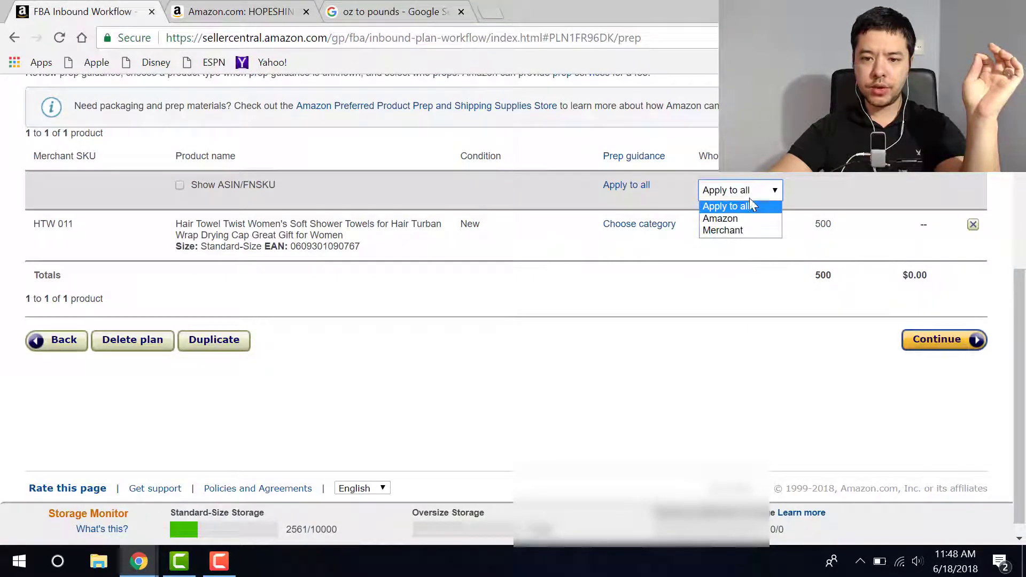
left_click(730, 231)
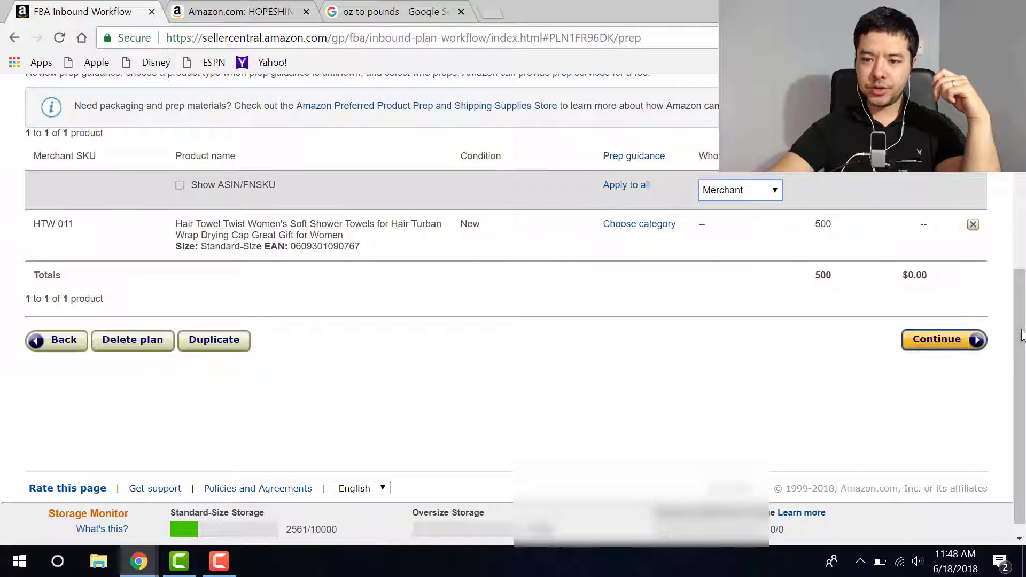
mouse_move(1024, 335)
left_mouse_down()
mouse_move(1023, 295)
mouse_move(1023, 322)
left_mouse_up()
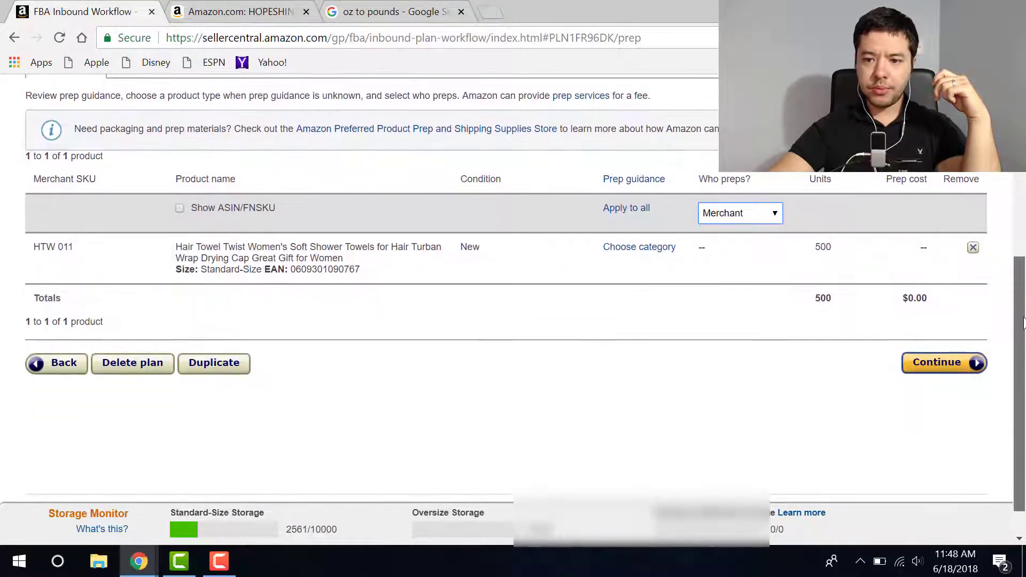
left_click(939, 366)
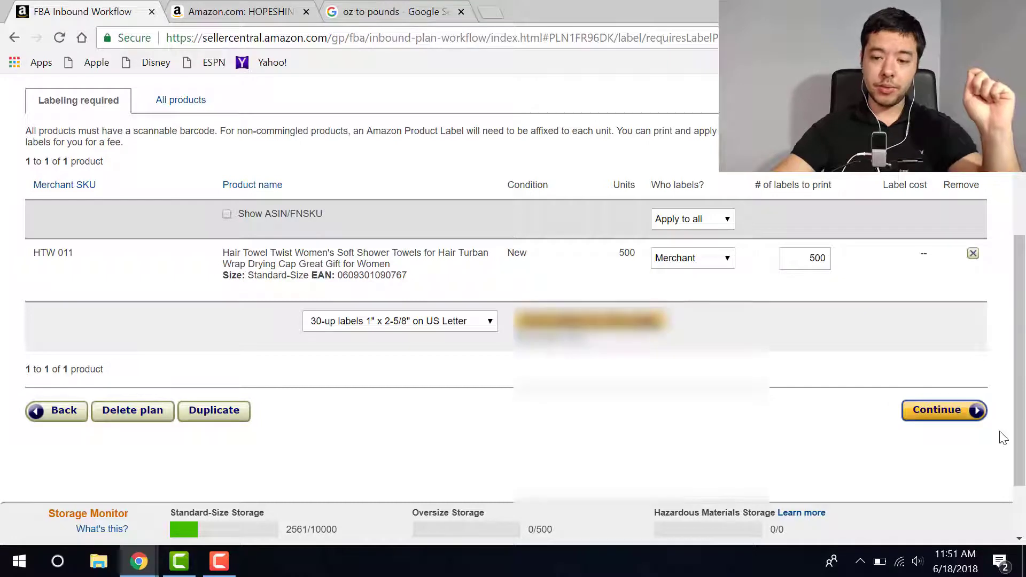
left_click(961, 417)
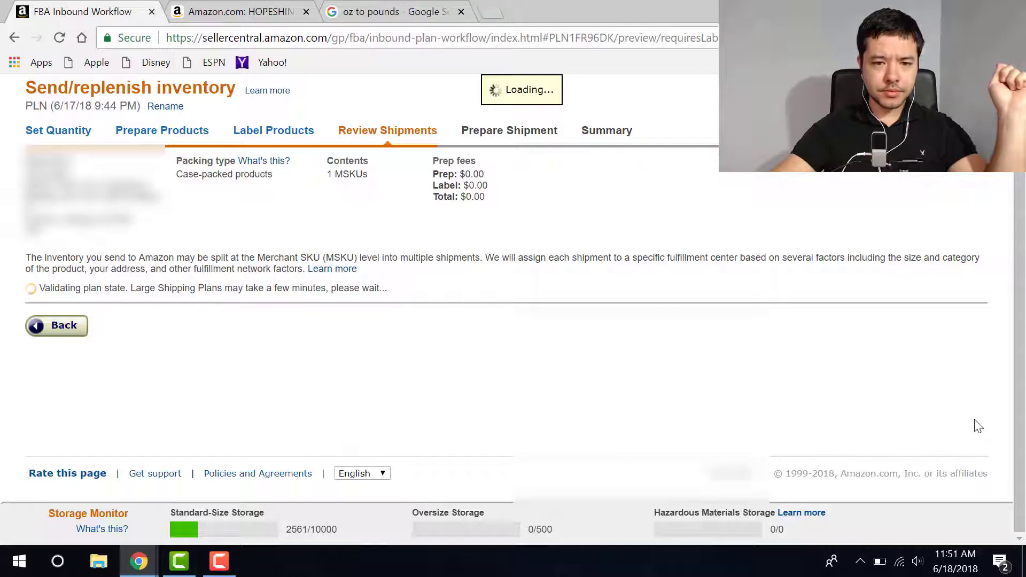
Review the planned shipment and its destination fulfillment center, and approve the shipment.
scroll(979, 426, "down", 3)
scroll(903, 307, "up", 1)
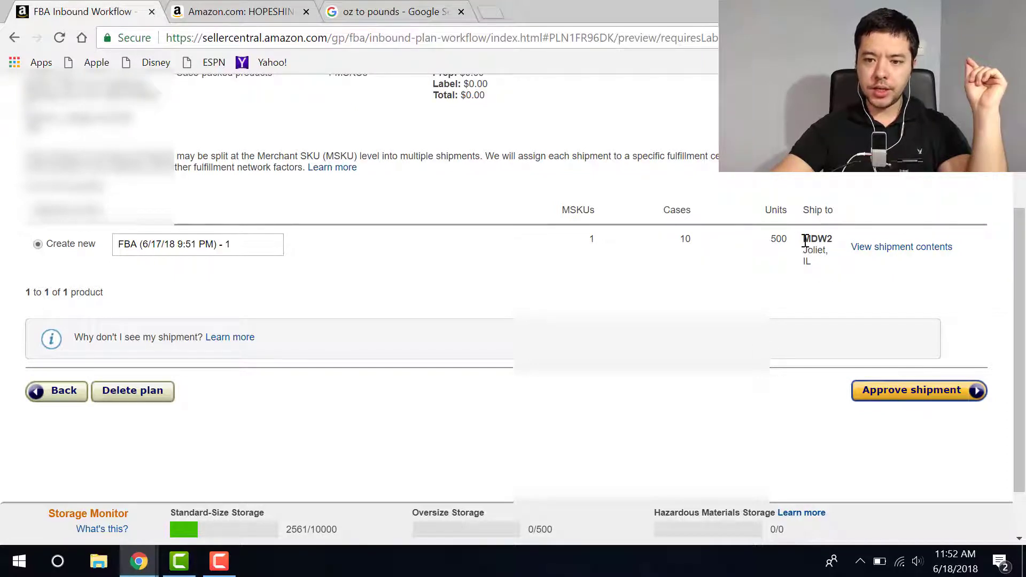
left_click_drag(804, 238, 819, 267)
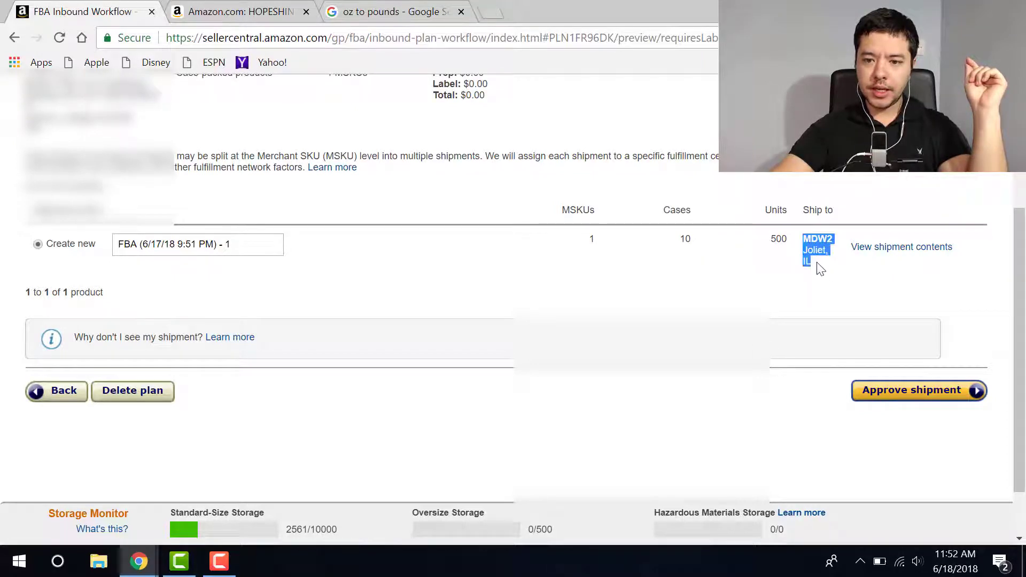
left_click(837, 295)
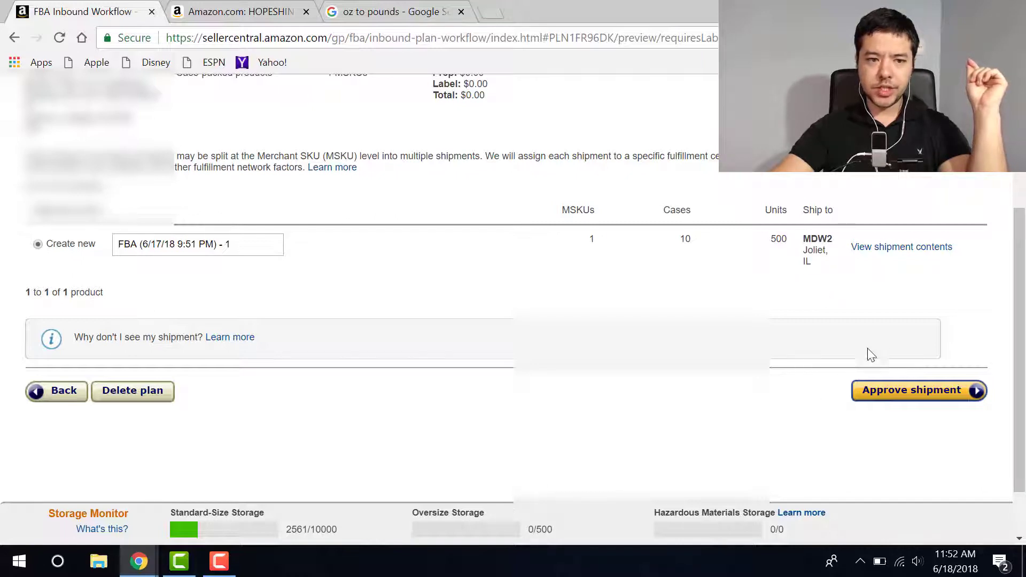
scroll(1021, 420, "up", 2)
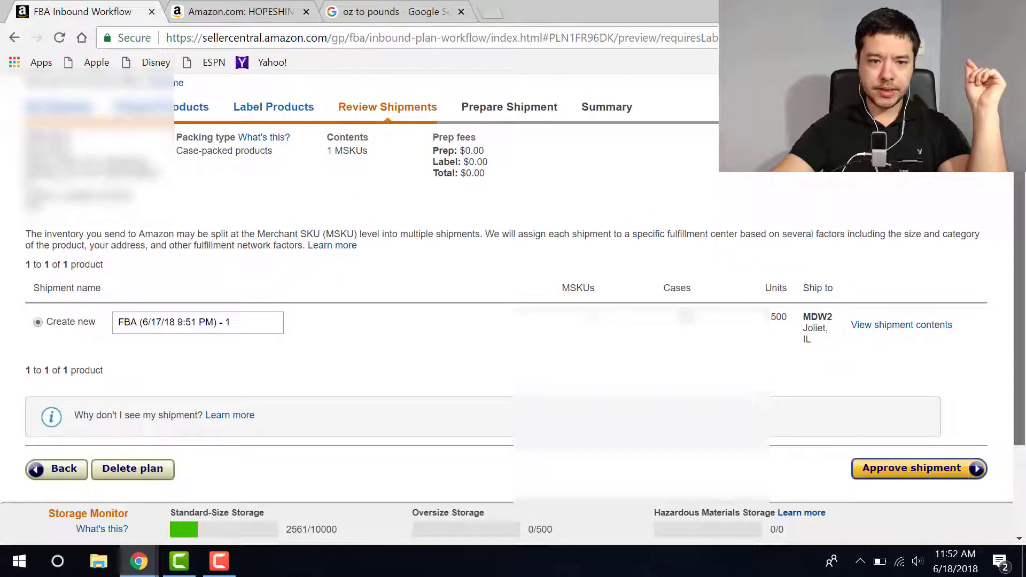
scroll(1019, 420, "down", 1)
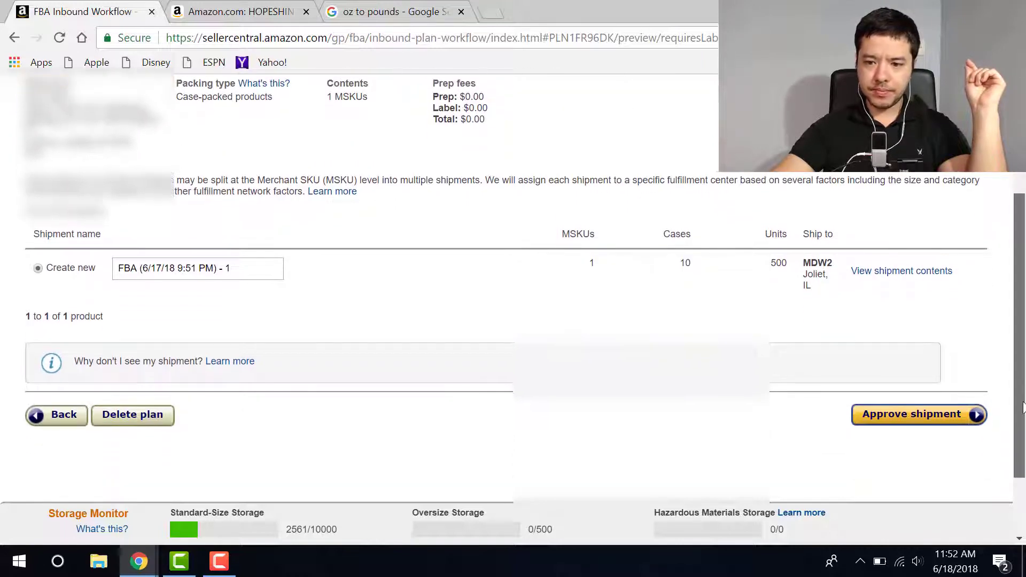
left_click(904, 424)
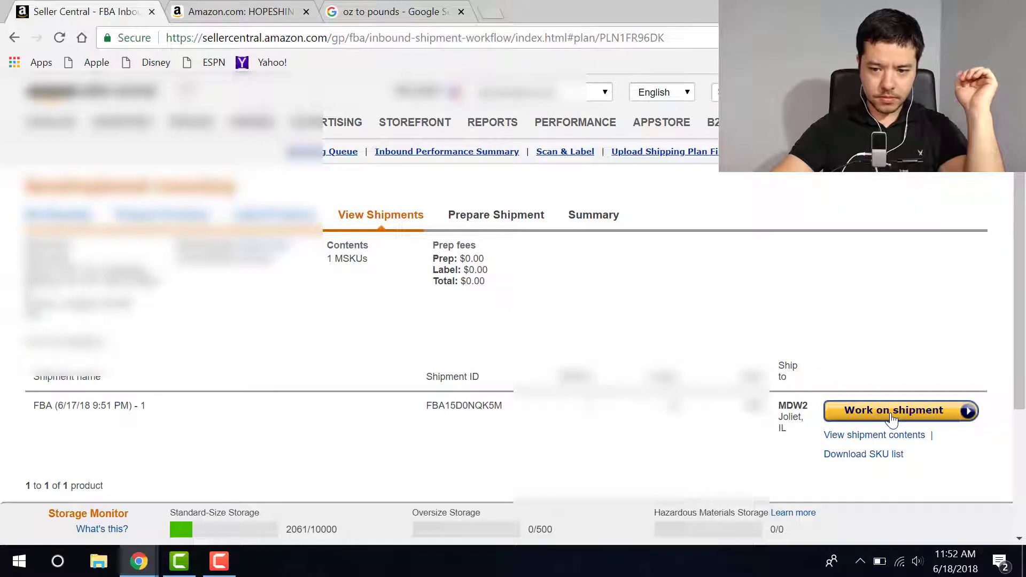
Open the approved shipment to work on it and check its ship-to address.
scroll(887, 420, "down", 1)
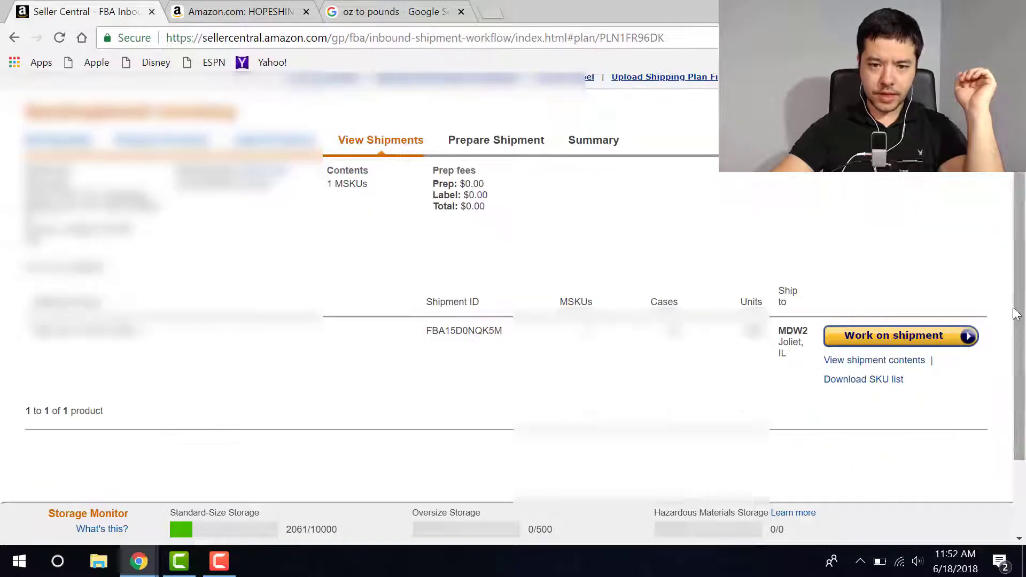
left_click(901, 337)
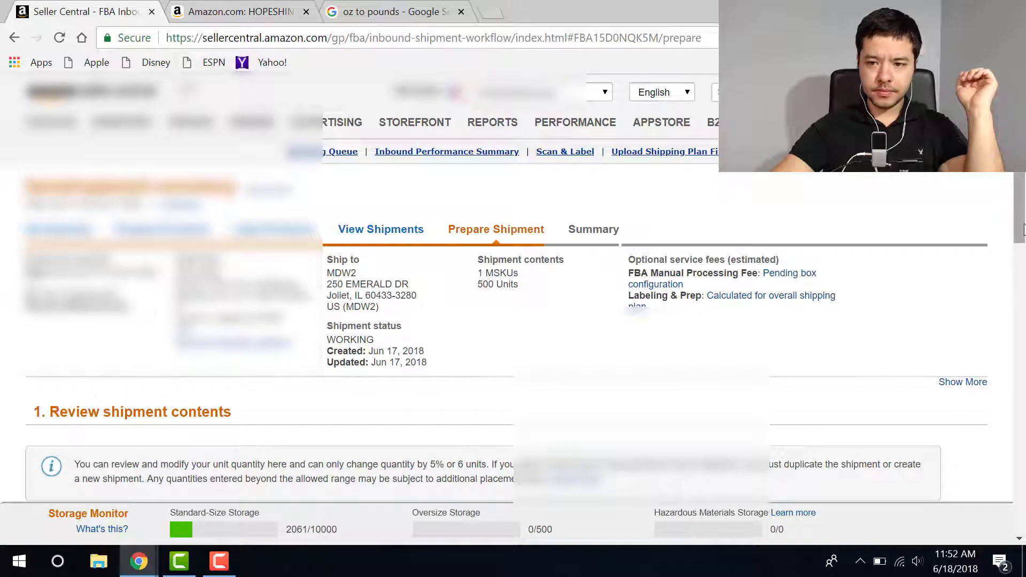
left_click_drag(1024, 230, 1024, 256)
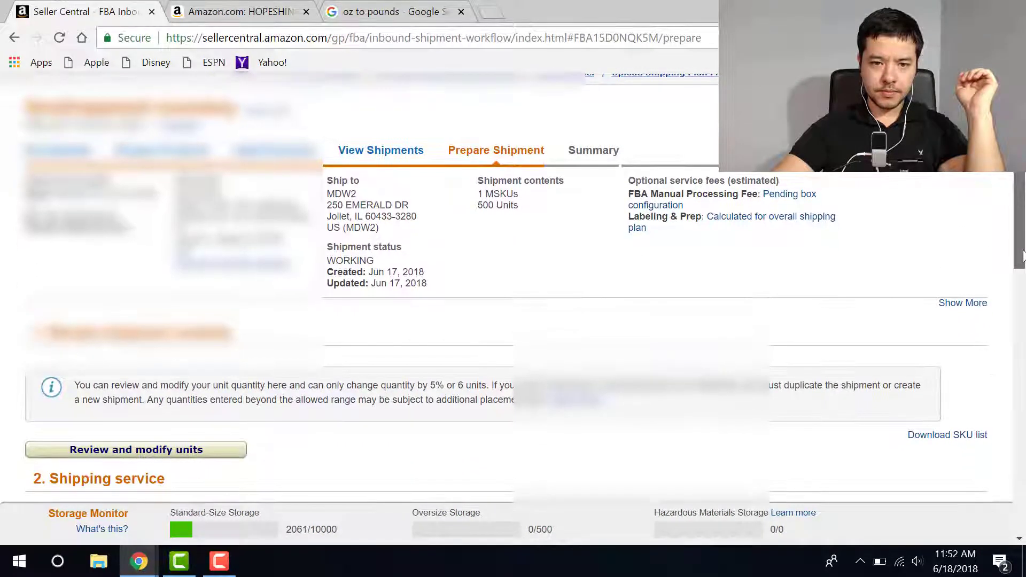
left_click_drag(327, 178, 388, 231)
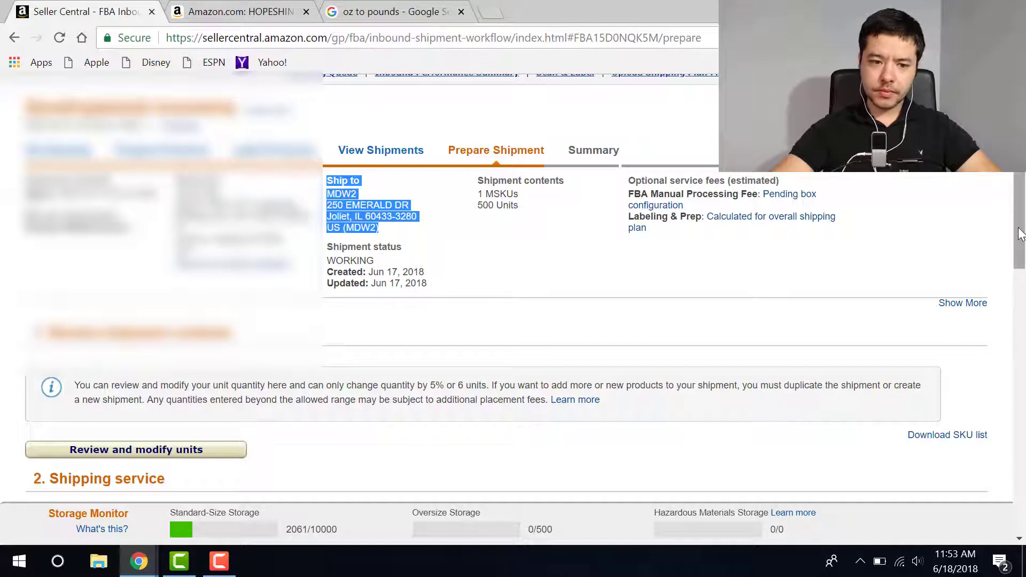
Compare the shipping methods in the shipping service section and choose Less than truckload (LTL).
left_click_drag(1019, 234, 1015, 344)
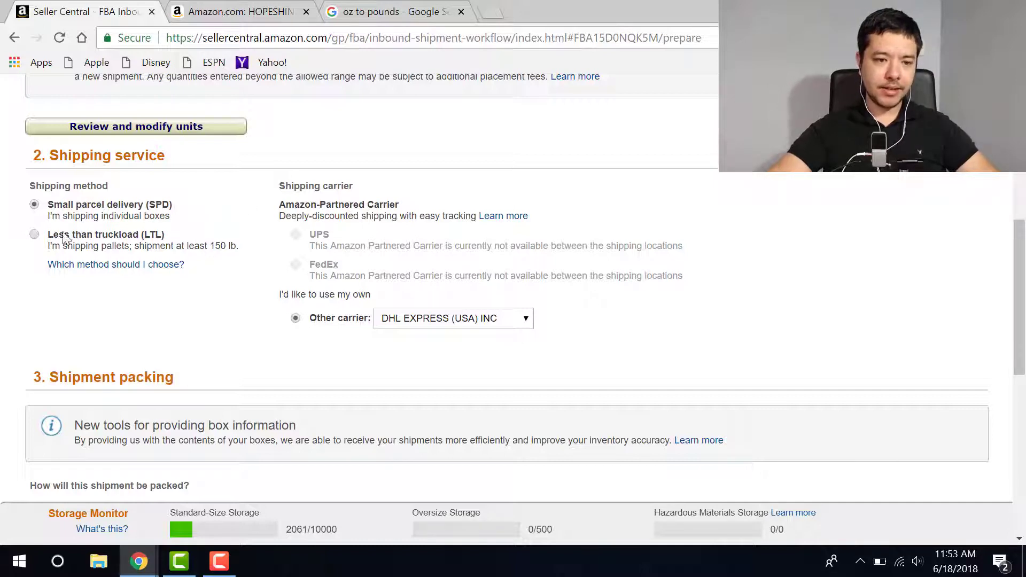
left_click(34, 235)
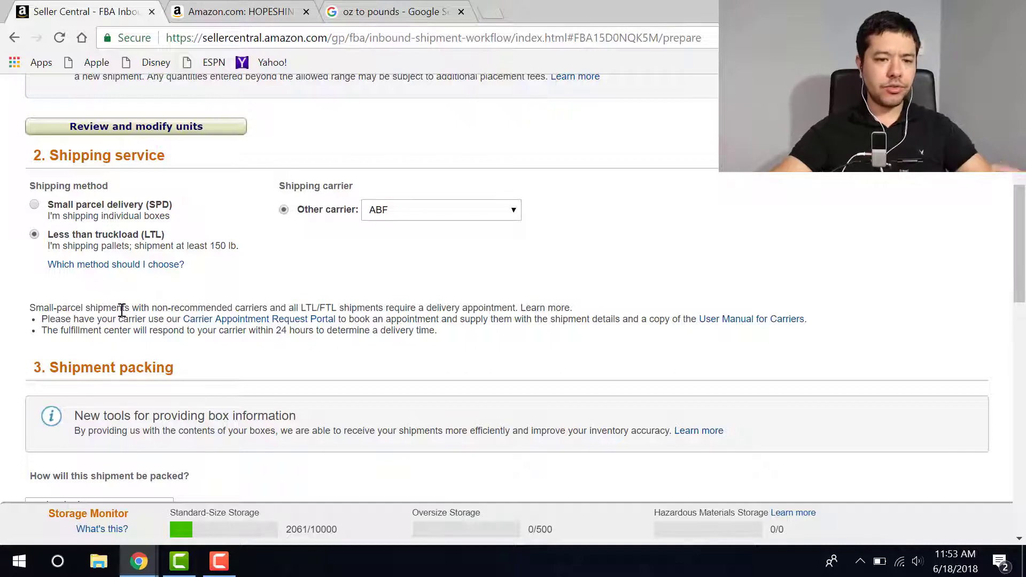
left_click(34, 207)
left_click(148, 249)
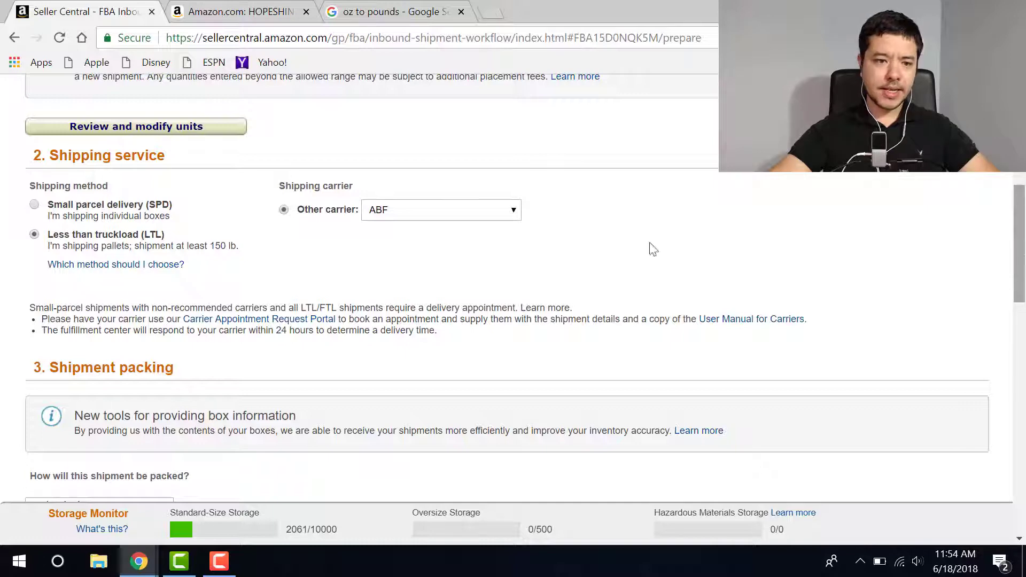
Examine the shipment packing, box label and pallet label sections of the shipment.
scroll(1020, 255, "down", 2)
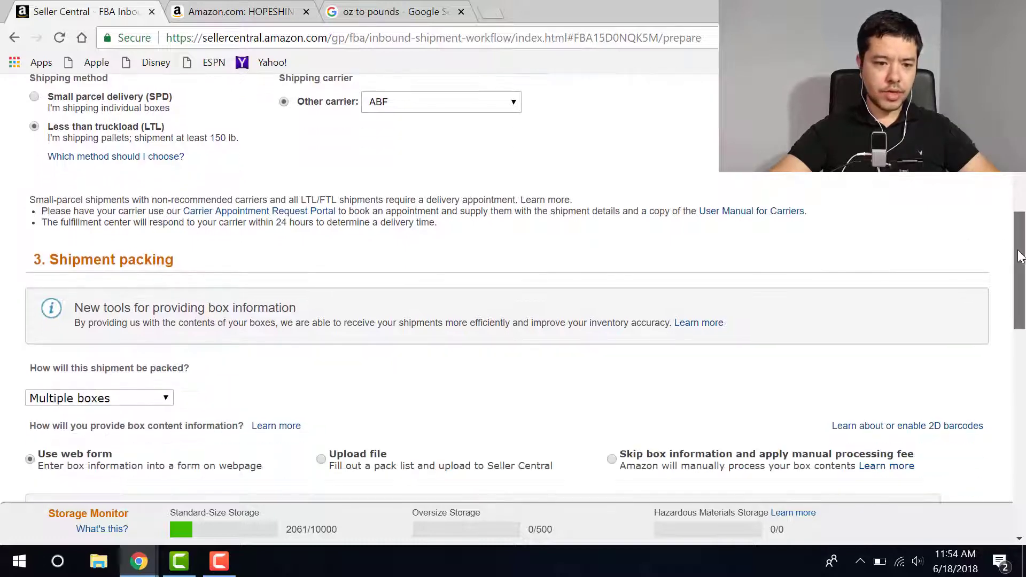
left_click_drag(1020, 256, 634, 424)
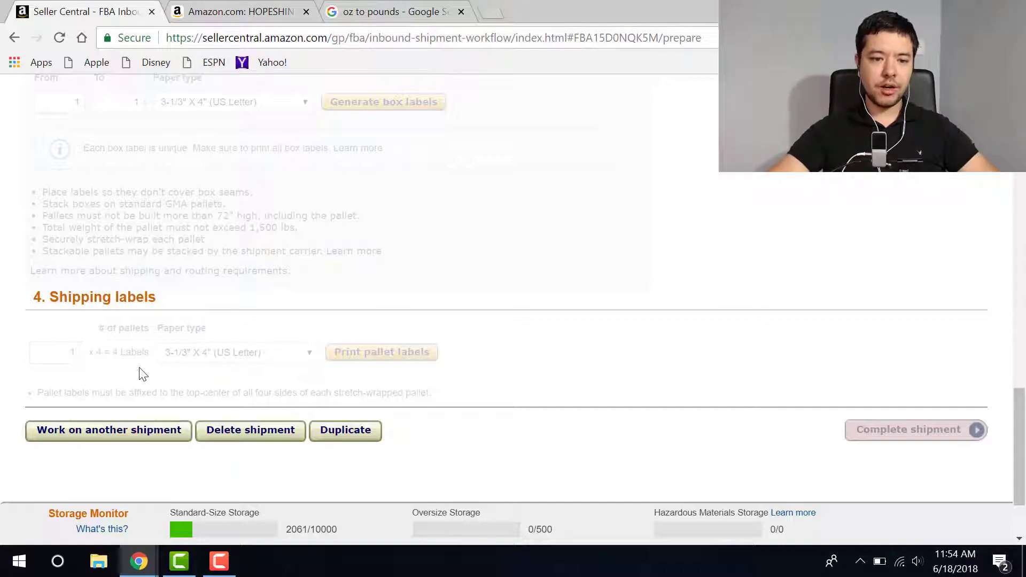
scroll(1019, 423, "up", 3)
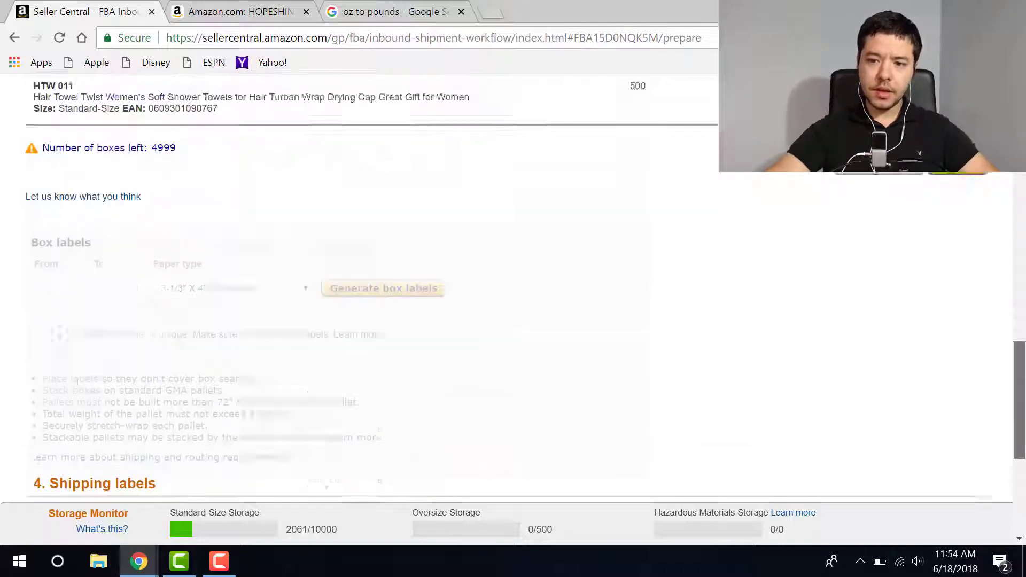
Switch the shipping method to Small parcel delivery (SPD) and set the shipment's own carrier to Other.
scroll(524, 291, "up", 10)
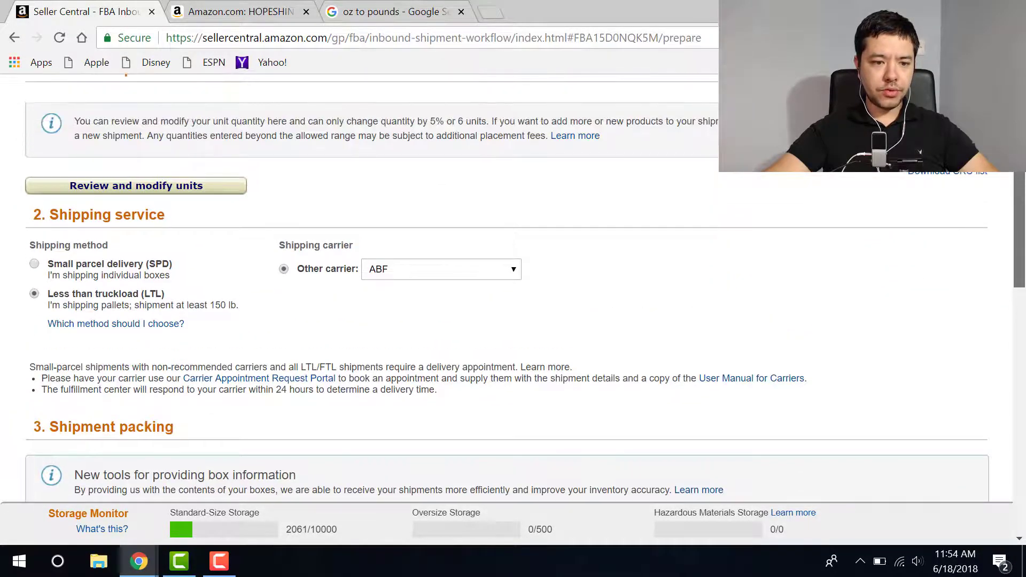
scroll(150, 300, "up", 1)
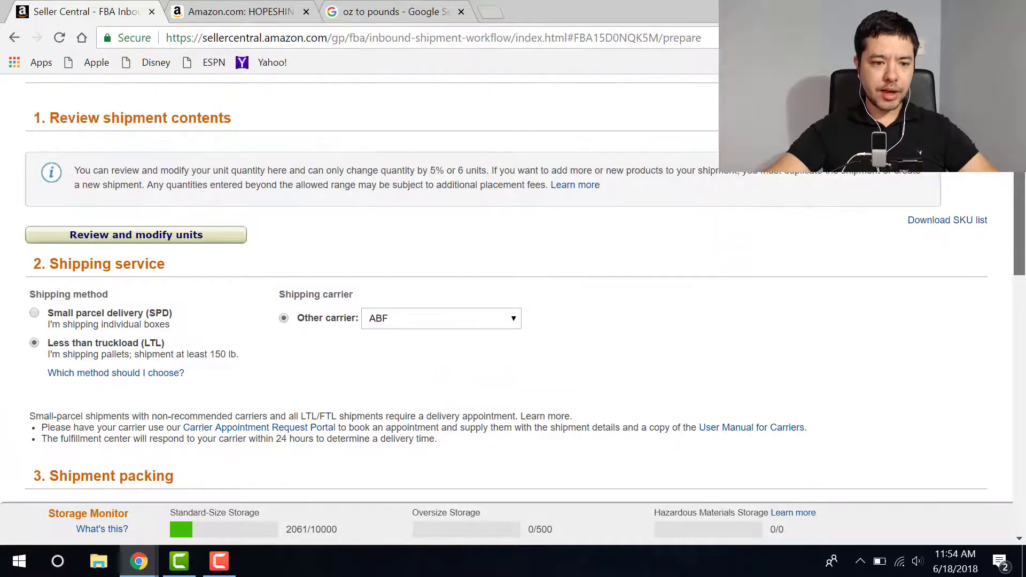
left_click(34, 314)
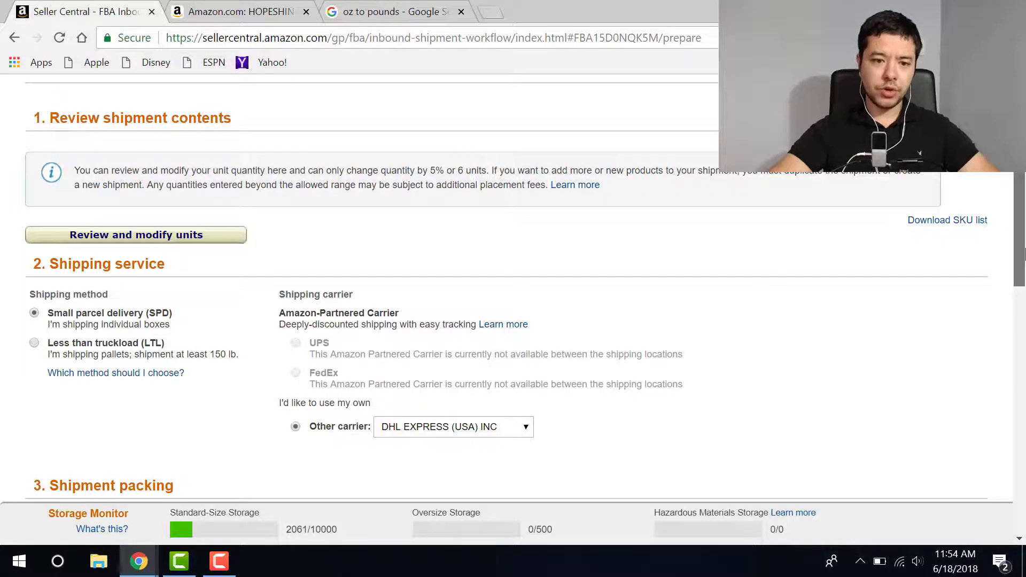
scroll(1025, 252, "down", 1)
scroll(313, 332, "down", 1)
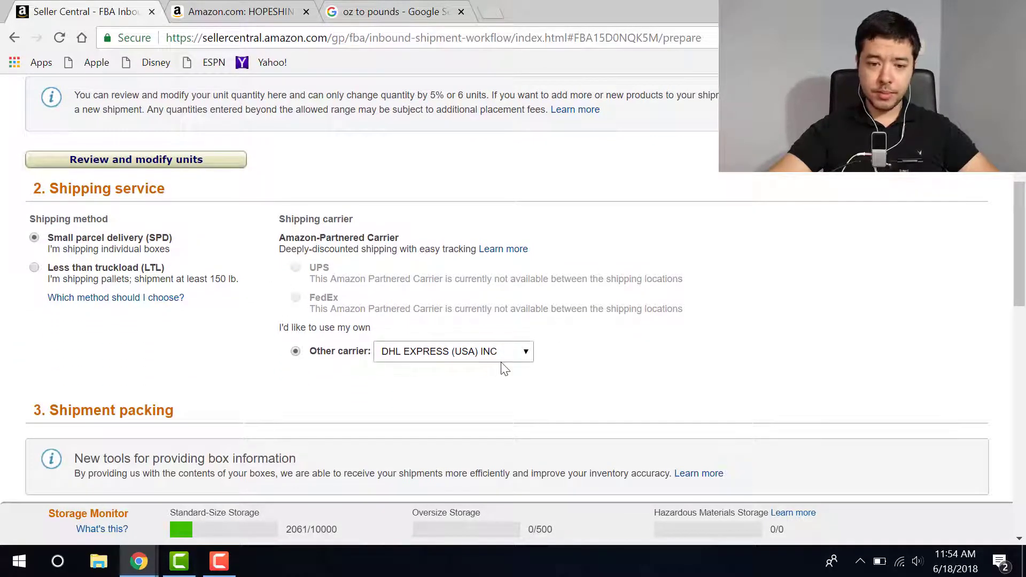
left_click(522, 358)
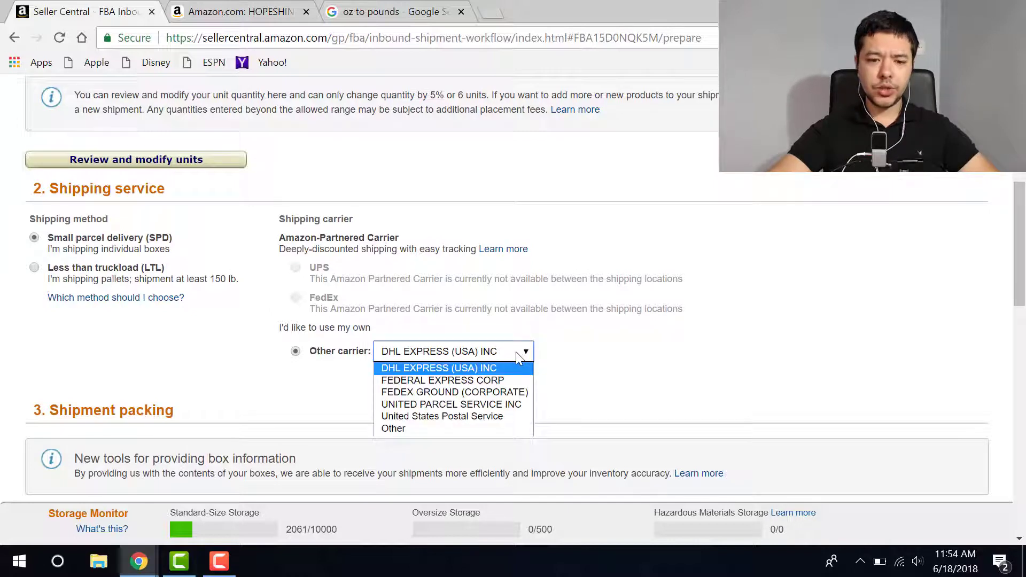
left_click(402, 428)
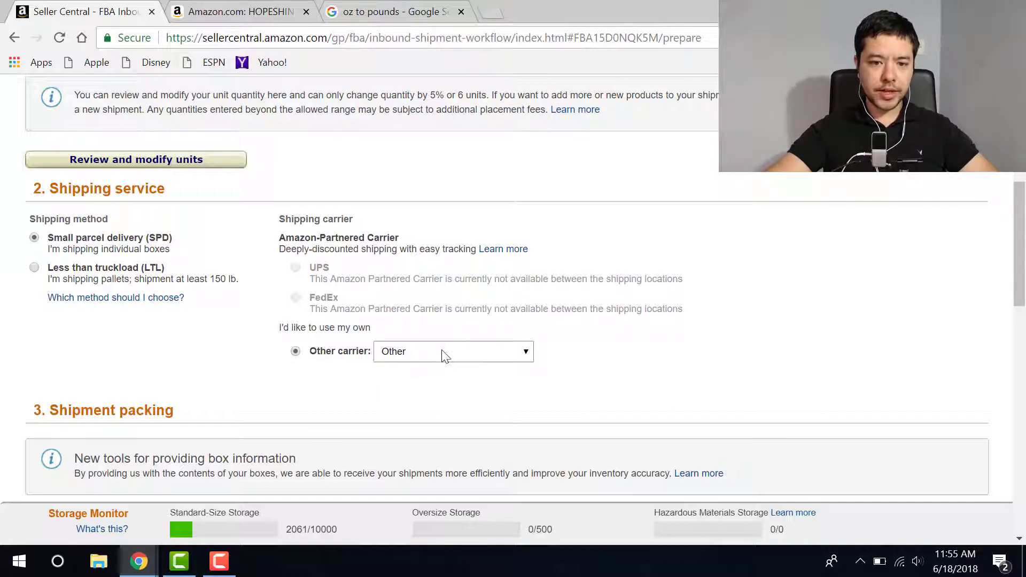
Choose Multiple boxes as the way the shipment is packed.
left_click_drag(1023, 288, 1009, 362)
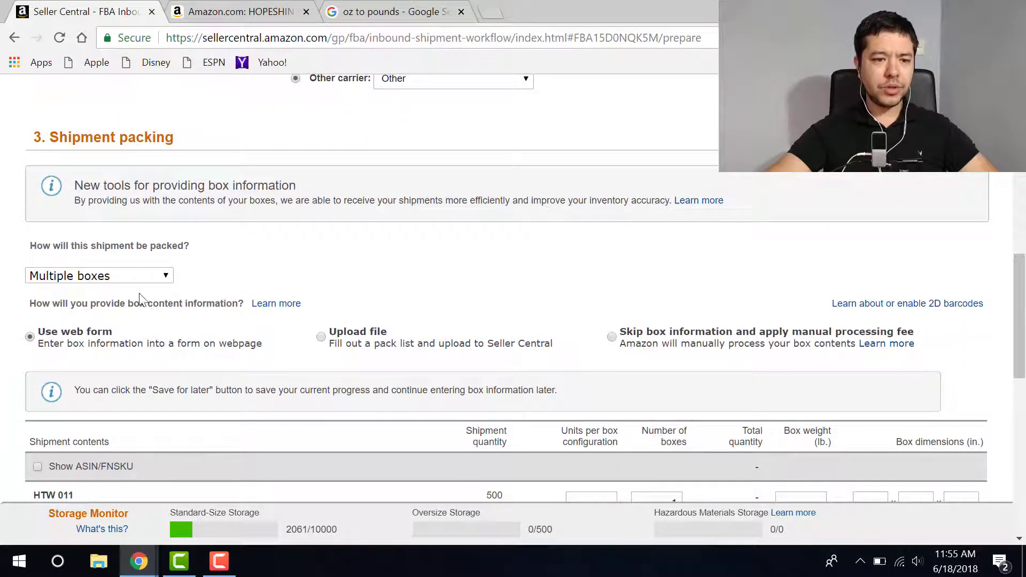
left_click(165, 279)
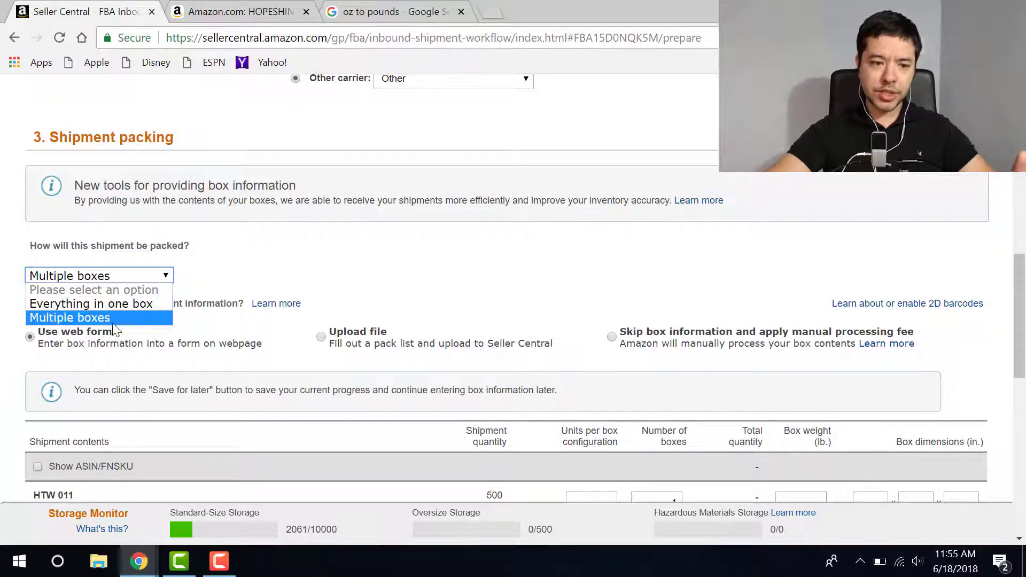
left_click(92, 320)
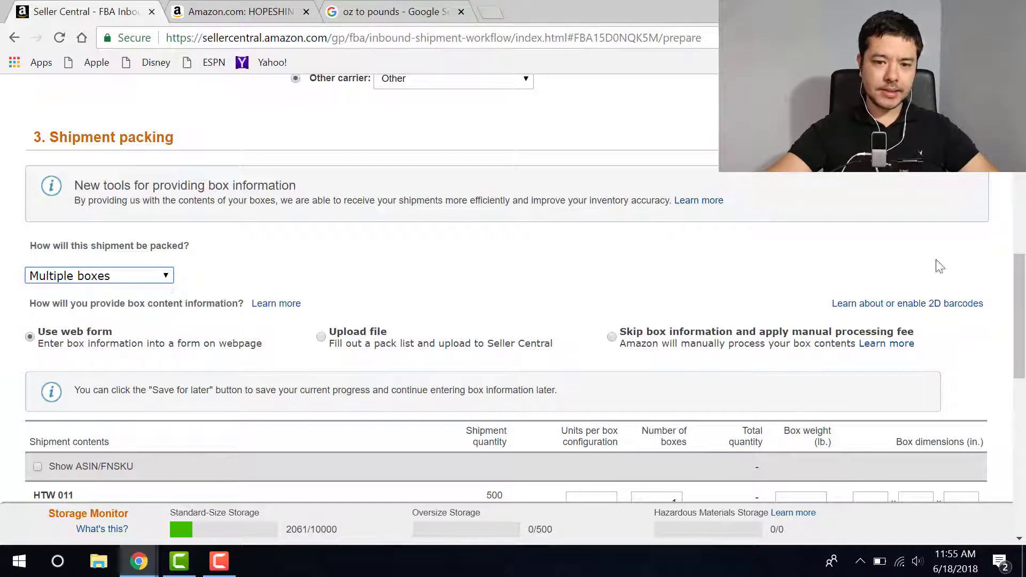
Set the box configuration for HTW 011 to 50 units per box and 10 boxes.
scroll(940, 266, "down", 3)
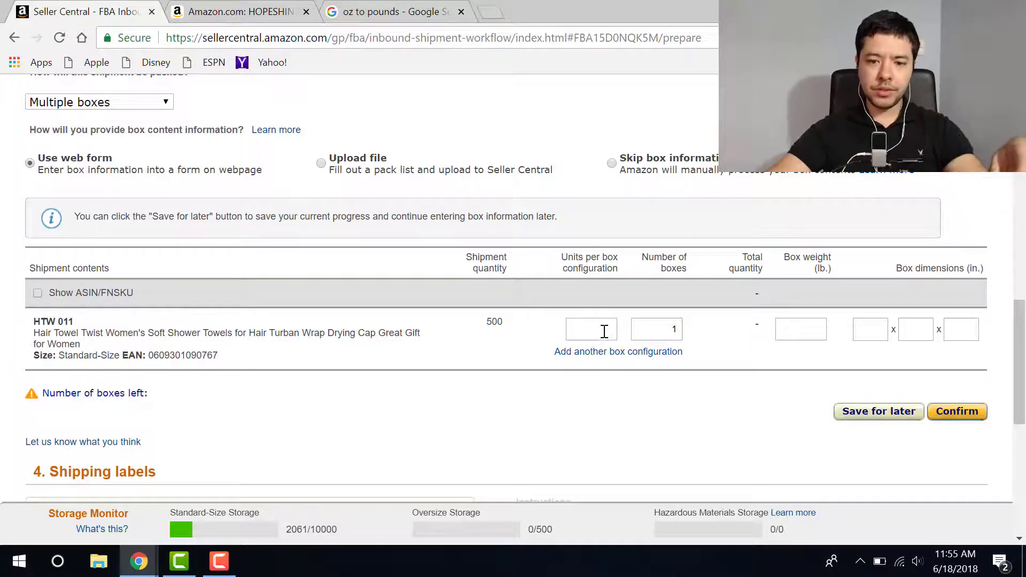
left_click(604, 331)
type("50")
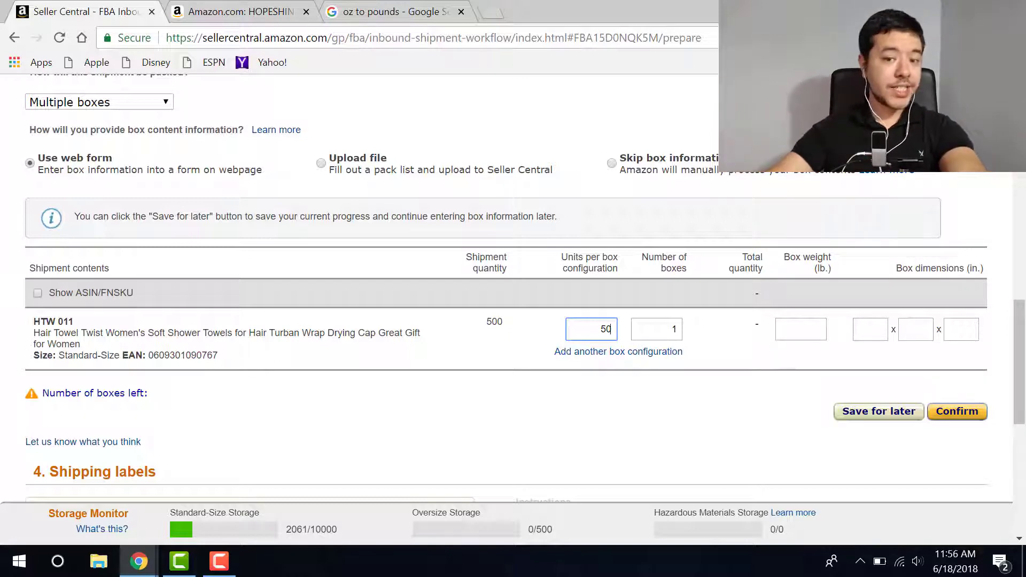
left_click(670, 332)
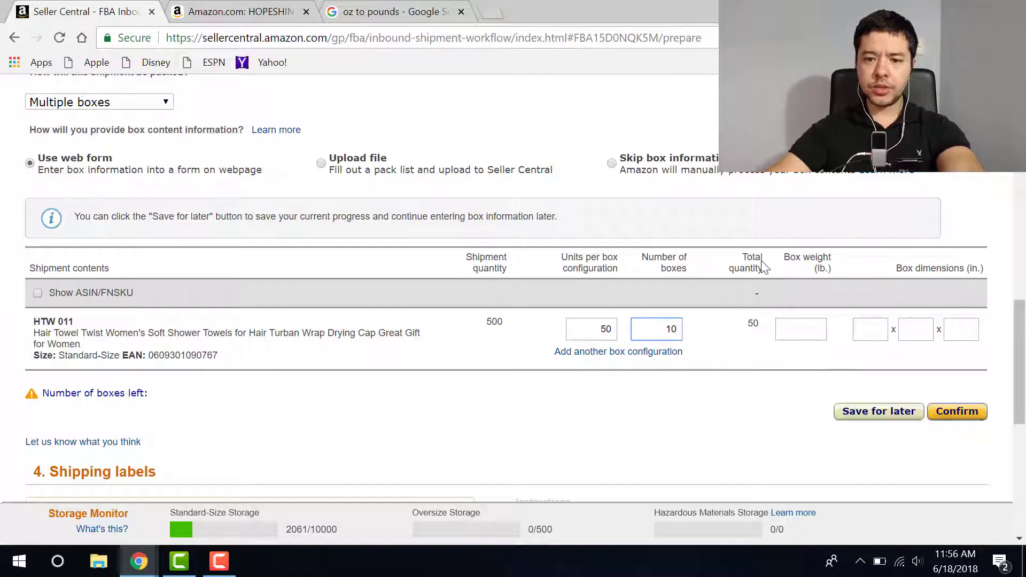
left_click(708, 353)
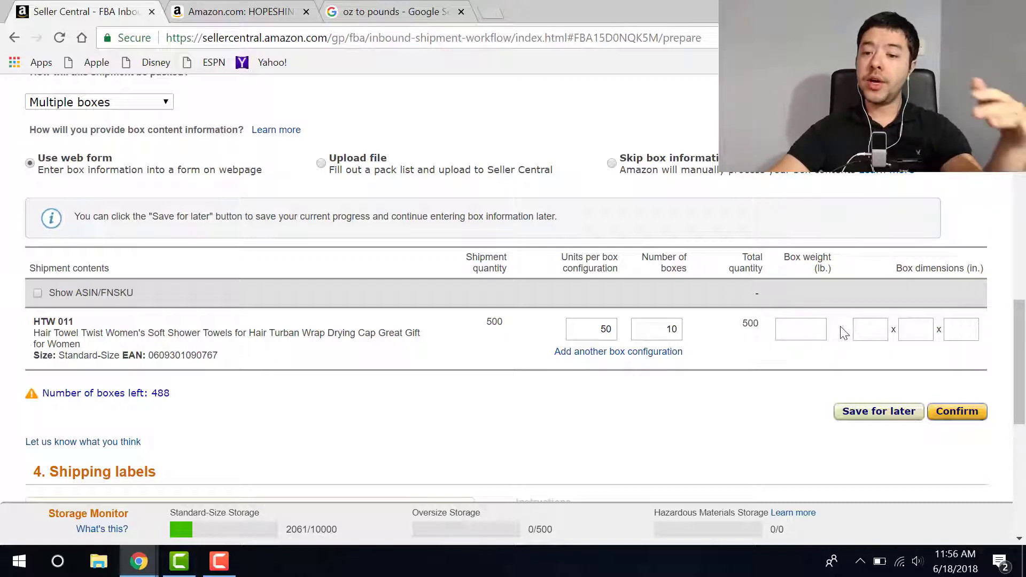
Enter a box weight of 20 lb and box dimensions of 20 x 12 x 12 in., and confirm the box information.
left_click(808, 334)
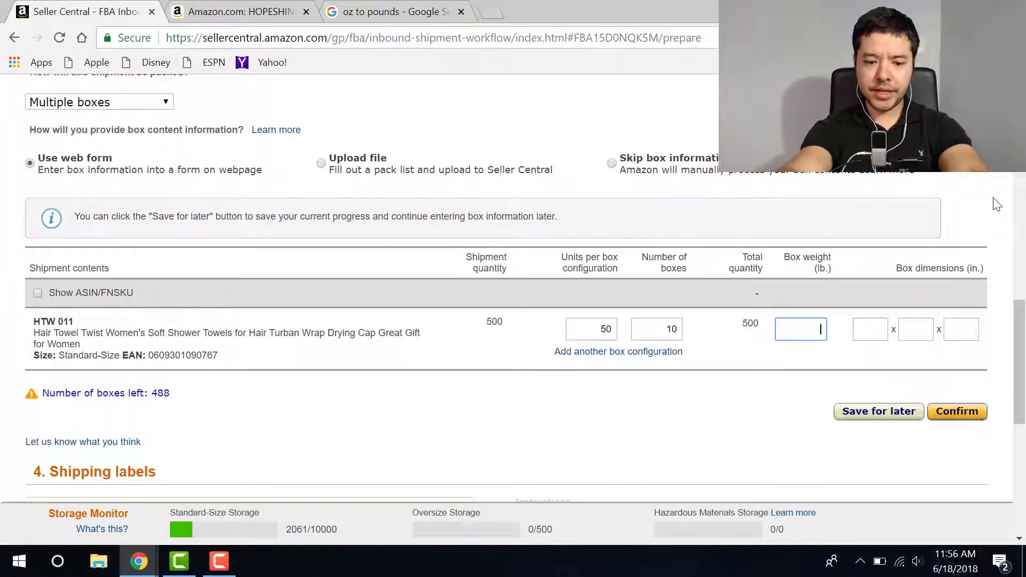
type("20")
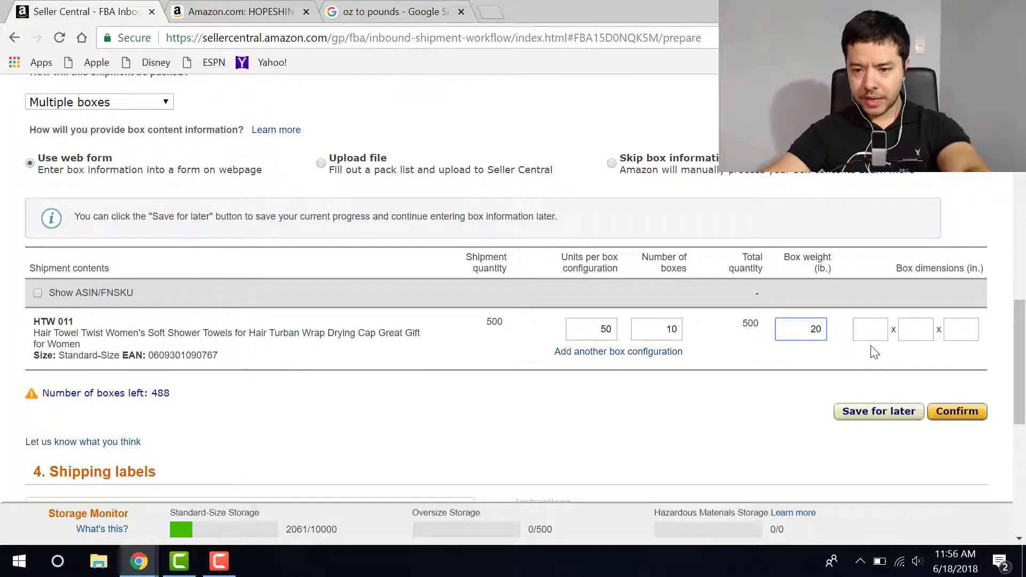
left_click(872, 330)
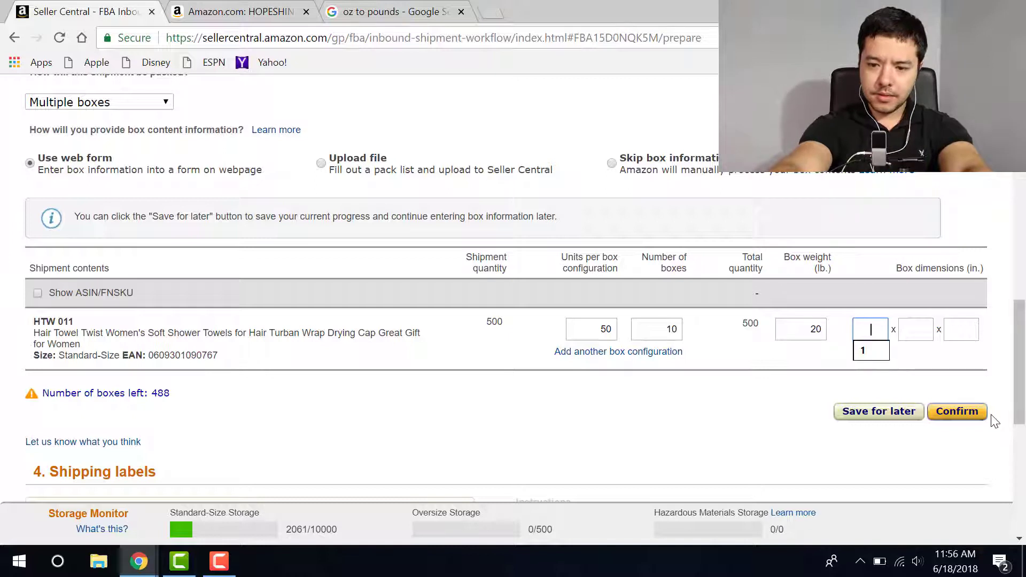
type("20")
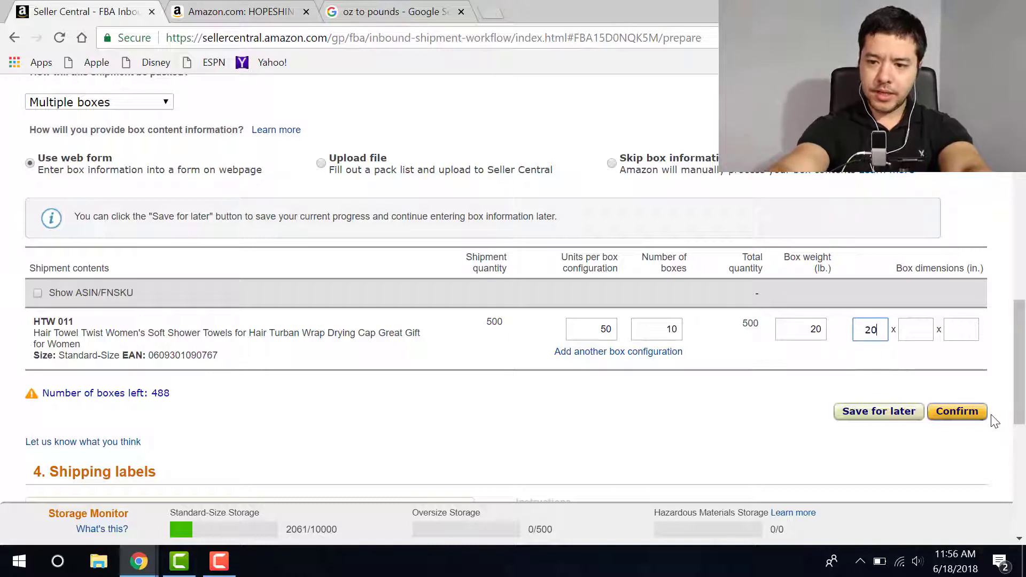
left_click(915, 330)
type("12")
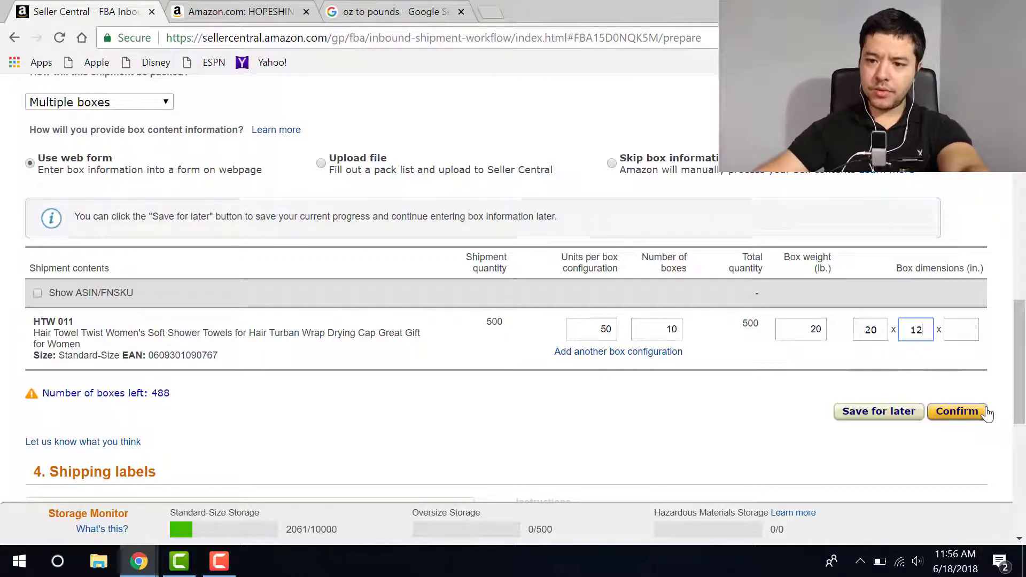
left_click(962, 331)
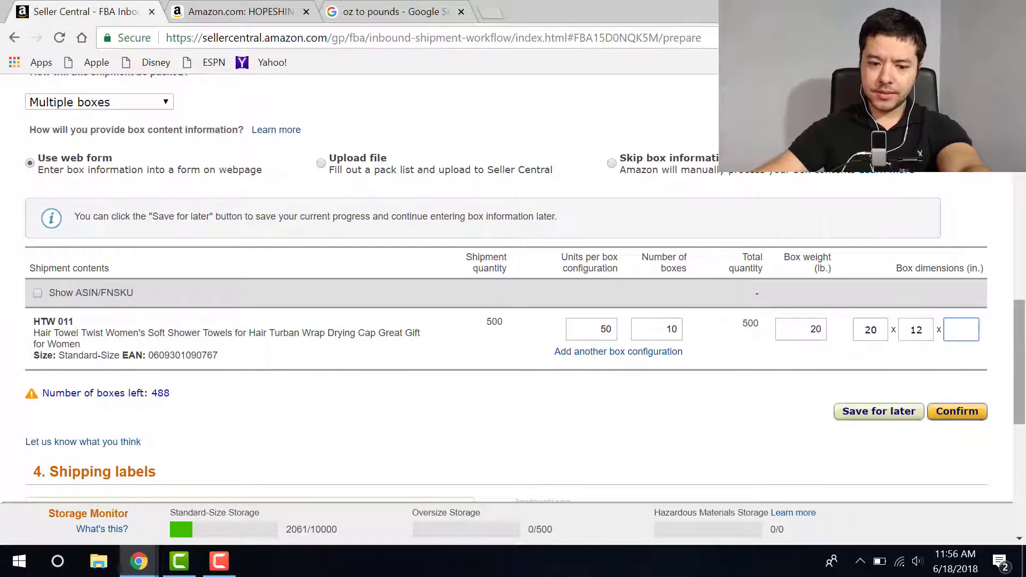
type("12")
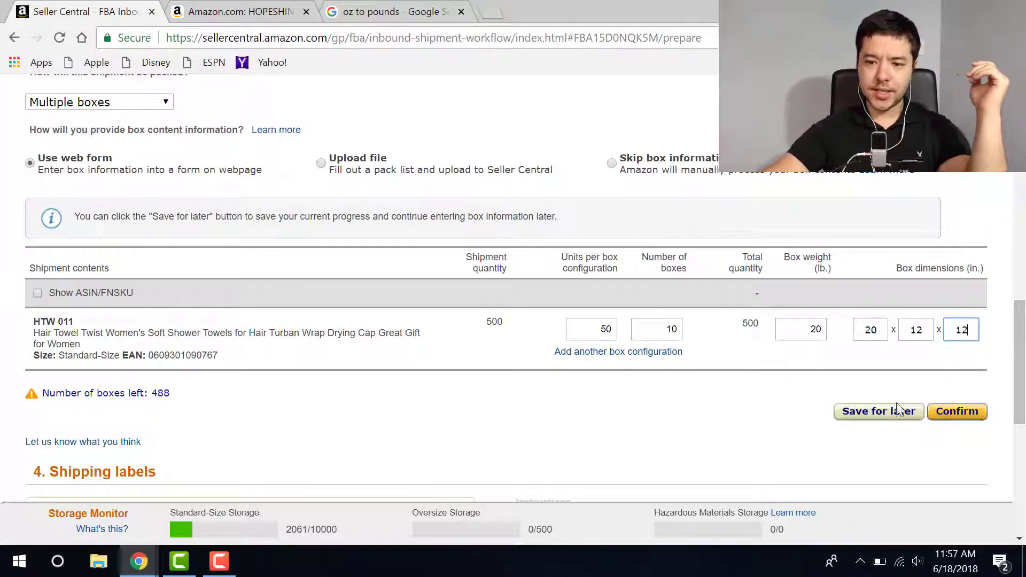
left_click_drag(1021, 329, 1020, 373)
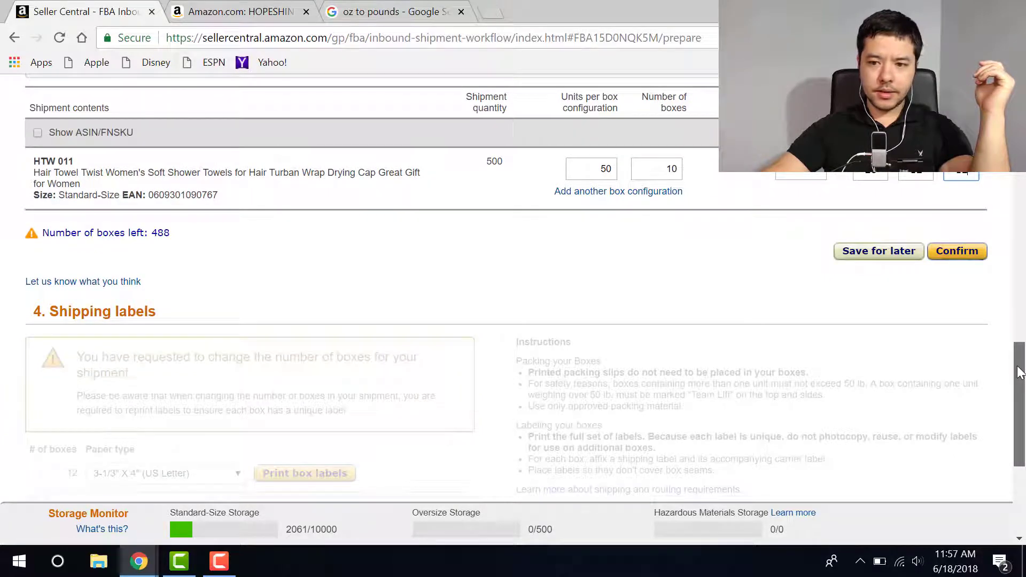
scroll(963, 376, "up", 3)
left_click(968, 378)
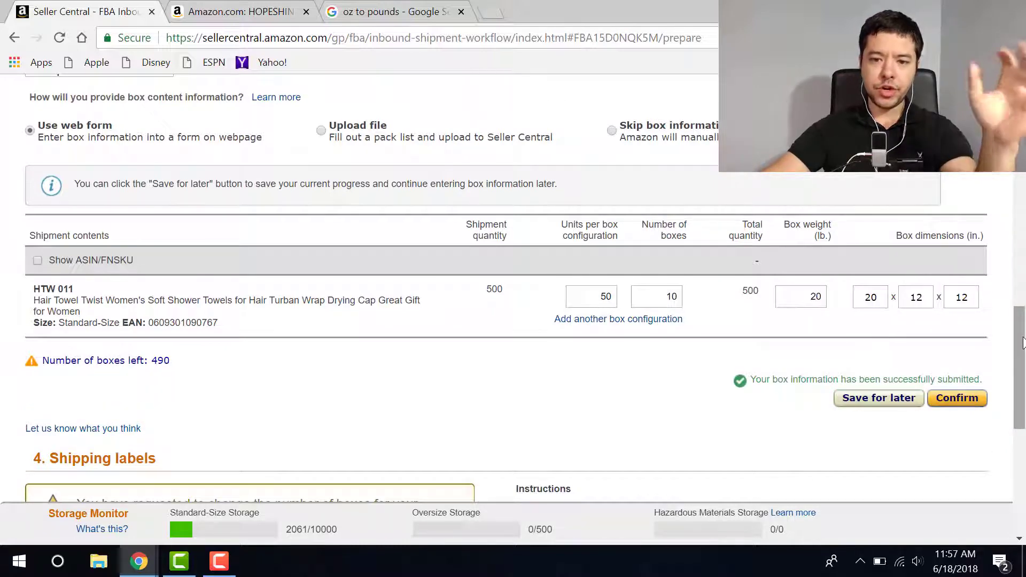
Check the shipping labels section, complete the shipment, and review the summary's shipment status and box tracking list.
left_click_drag(1023, 348, 1023, 411)
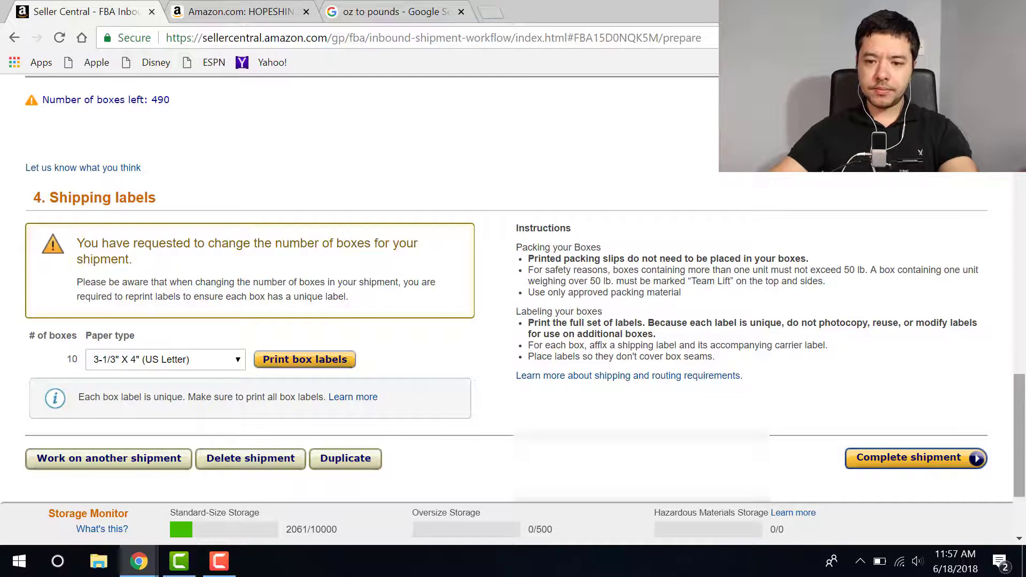
scroll(972, 416, "down", 1)
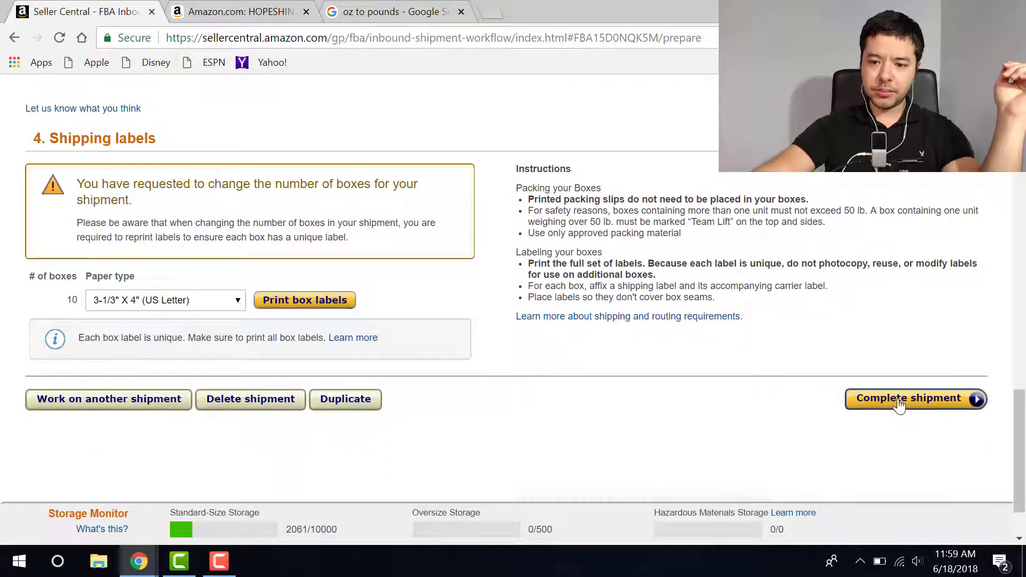
left_click(900, 405)
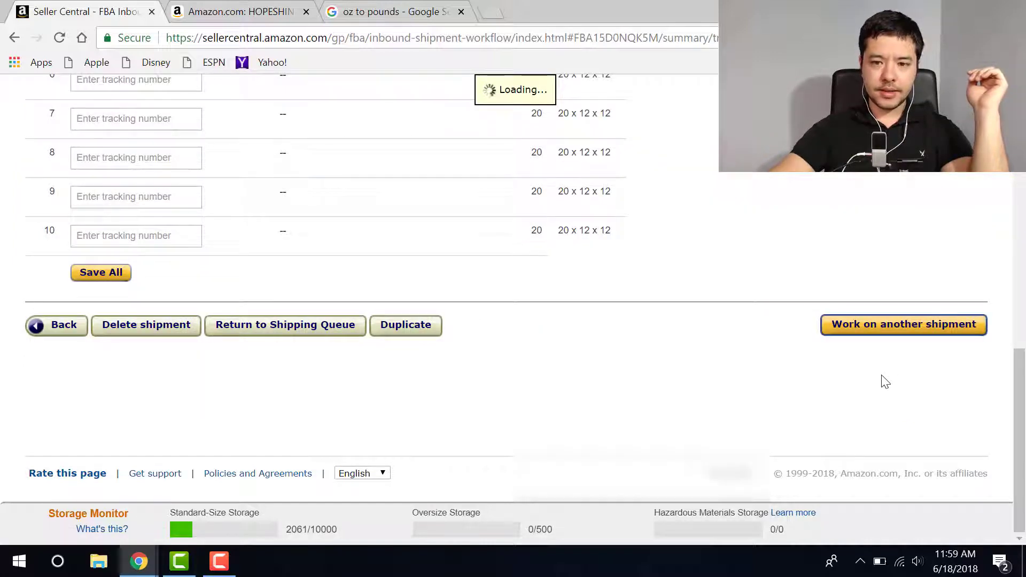
left_click_drag(1023, 390, 1003, 173)
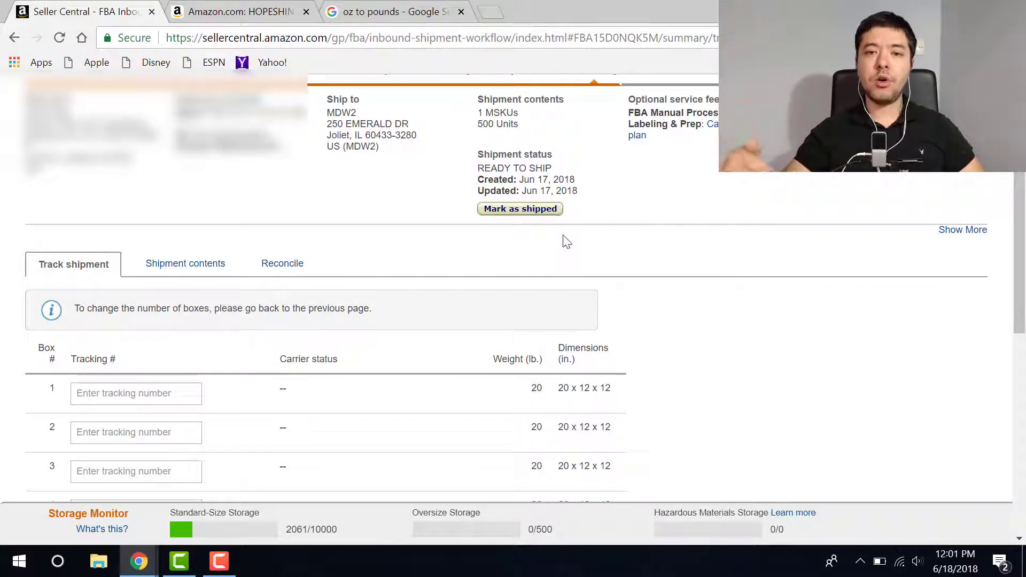
scroll(566, 242, "up", 1)
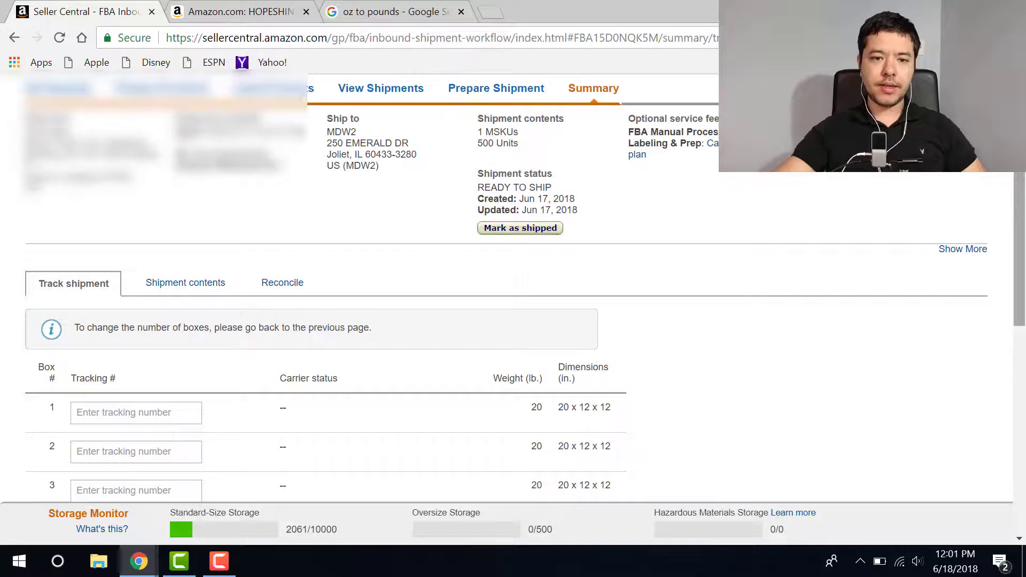